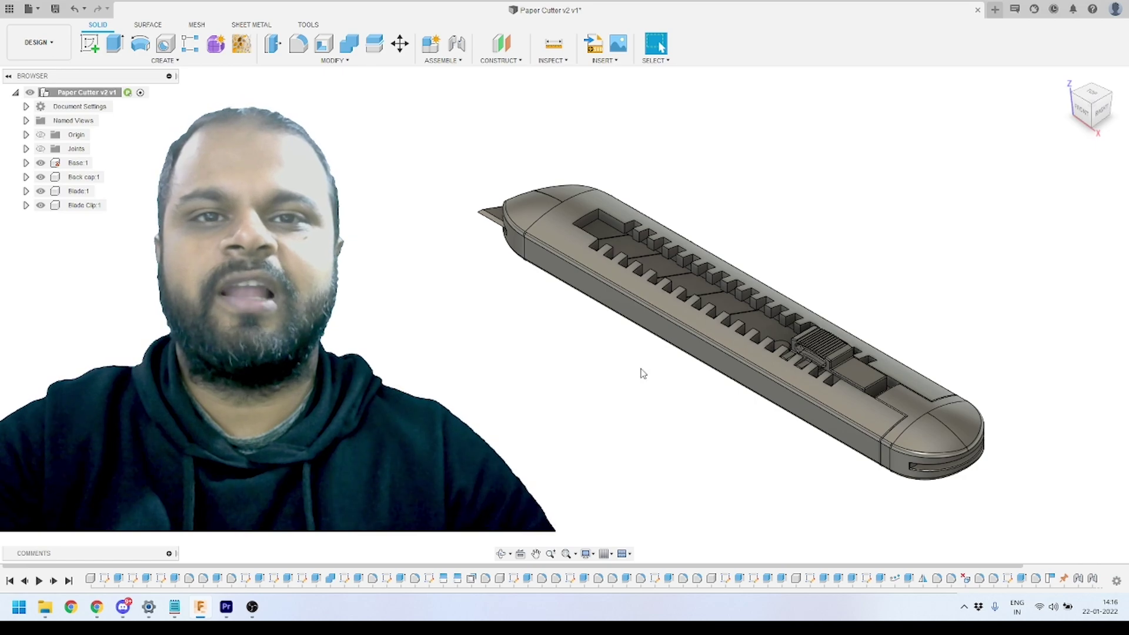
Step: Orbit the cutter to a near-front view and select Base and Blade Clip in the Browser
{"action": "left_click", "coordinate": [502, 553]}
{"action": "left_click_drag", "start_coordinate": [945, 270], "coordinate": [855, 304]}
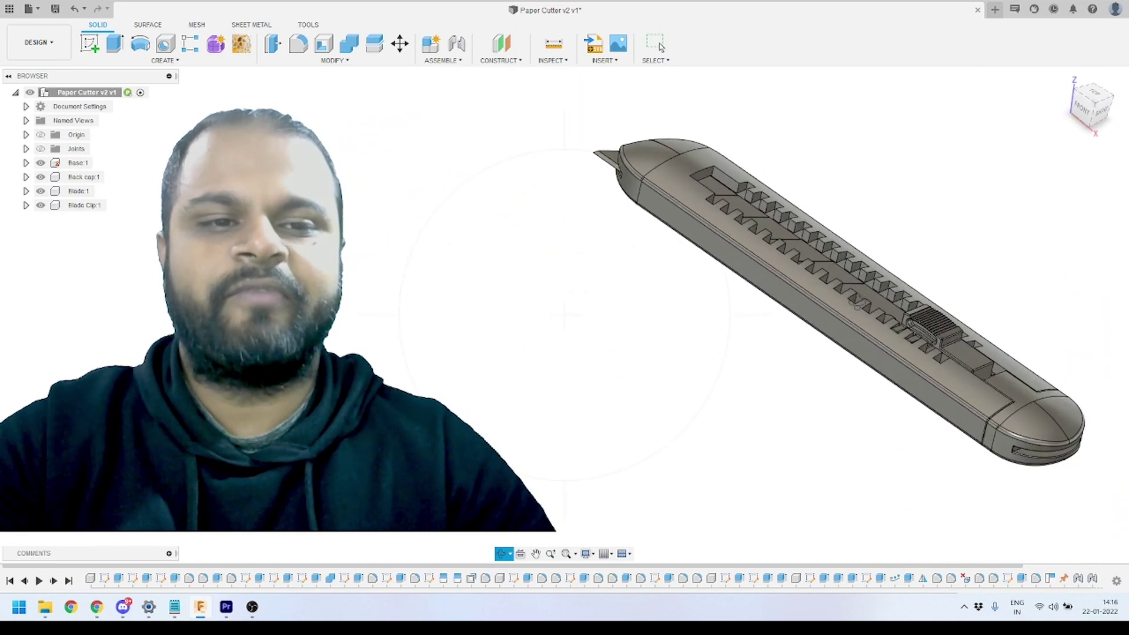
{"action": "key", "text": "Escape"}
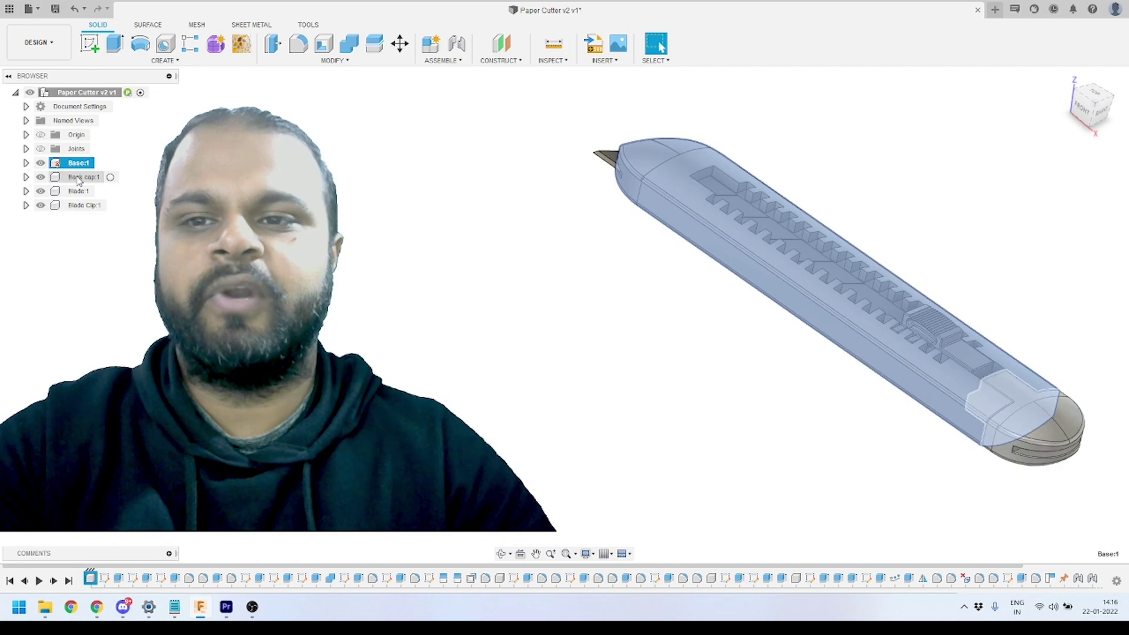
{"action": "left_click", "coordinate": [82, 177]}
{"action": "left_click", "coordinate": [81, 205]}
{"action": "key", "text": "Escape"}
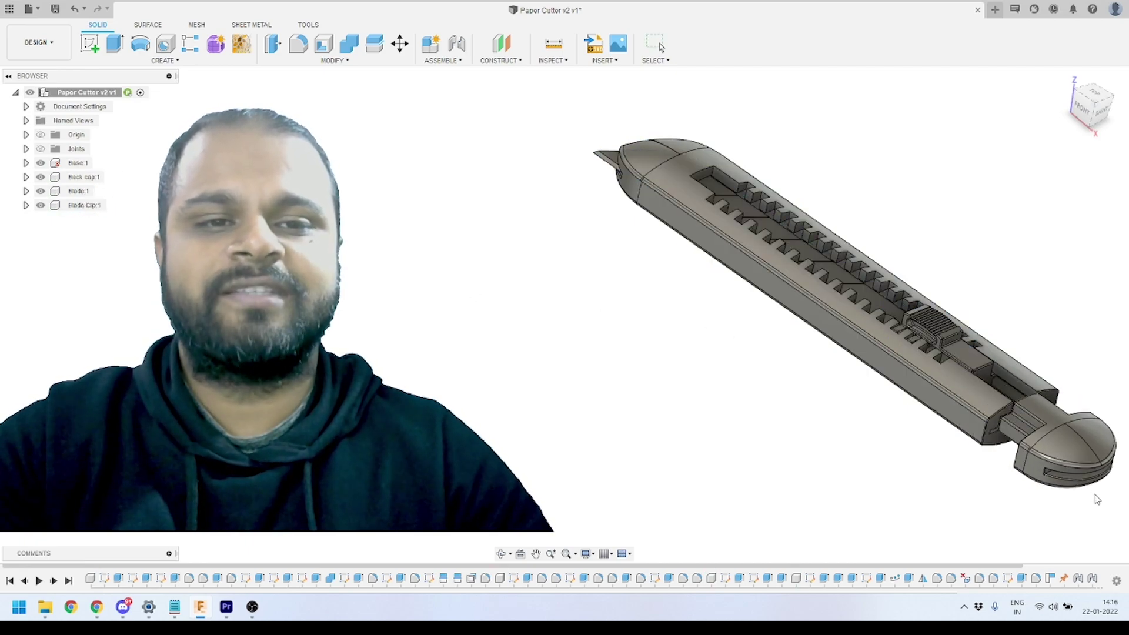
Step: Drag the back cap out of the body along its slot to expose its stem
{"action": "left_click_drag", "start_coordinate": [588, 152], "coordinate": [663, 309]}
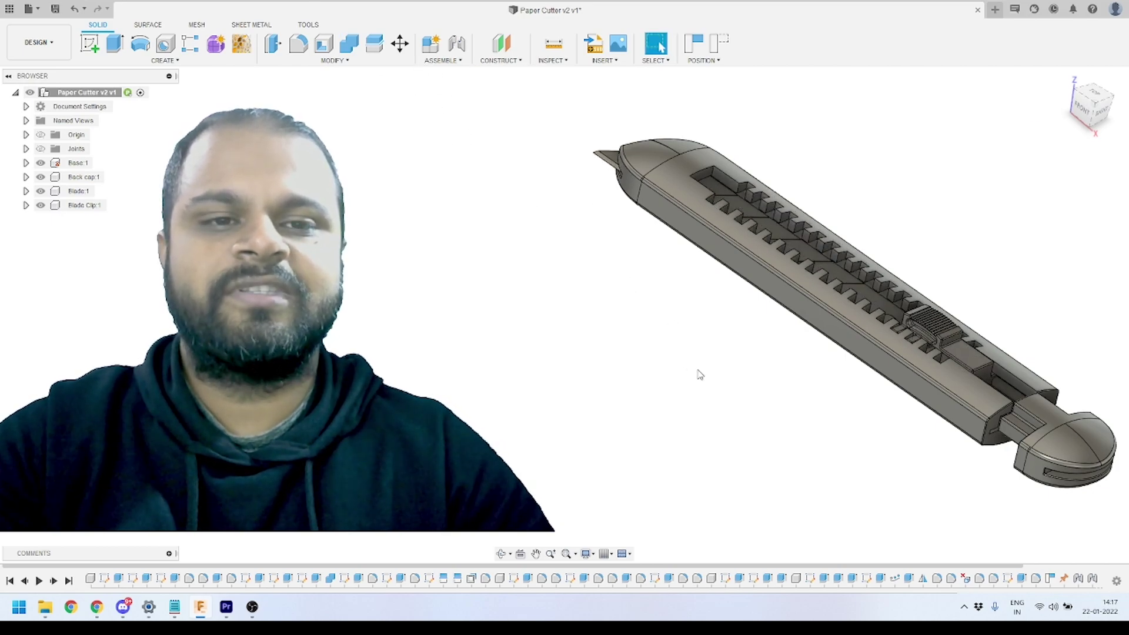
{"action": "scroll", "coordinate": [697, 367], "scroll_direction": "down", "scroll_amount": 2}
{"action": "scroll", "coordinate": [960, 329], "scroll_direction": "up", "scroll_amount": 2}
{"action": "scroll", "coordinate": [960, 329], "scroll_direction": "down", "scroll_amount": 1}
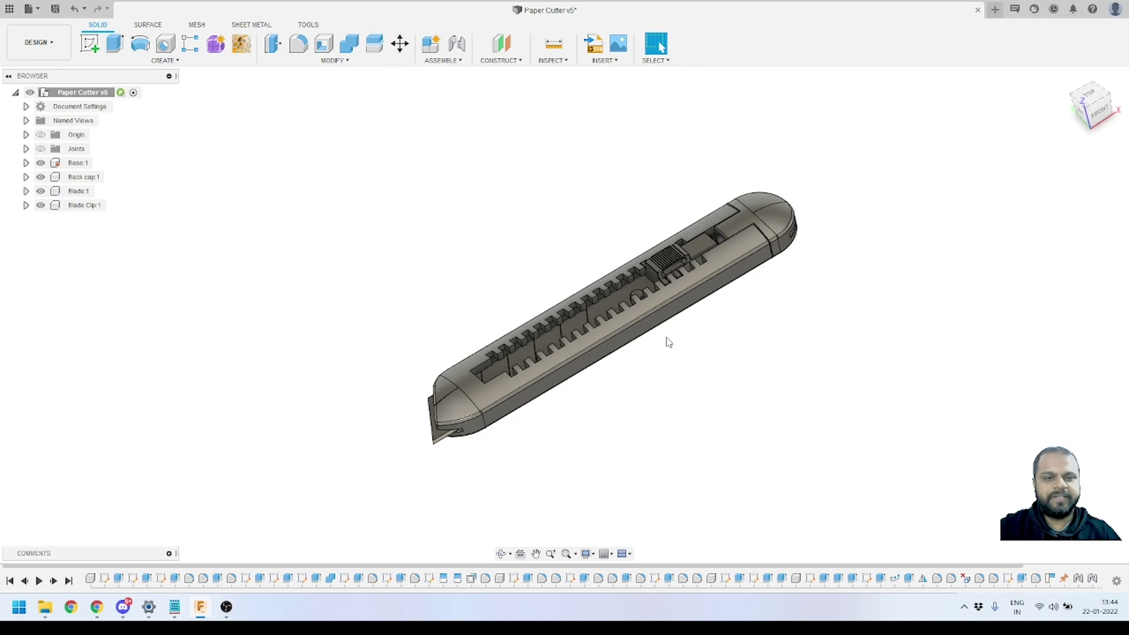
{"action": "scroll", "coordinate": [668, 340], "scroll_direction": "up", "scroll_amount": 1}
{"action": "left_click", "coordinate": [501, 553]}
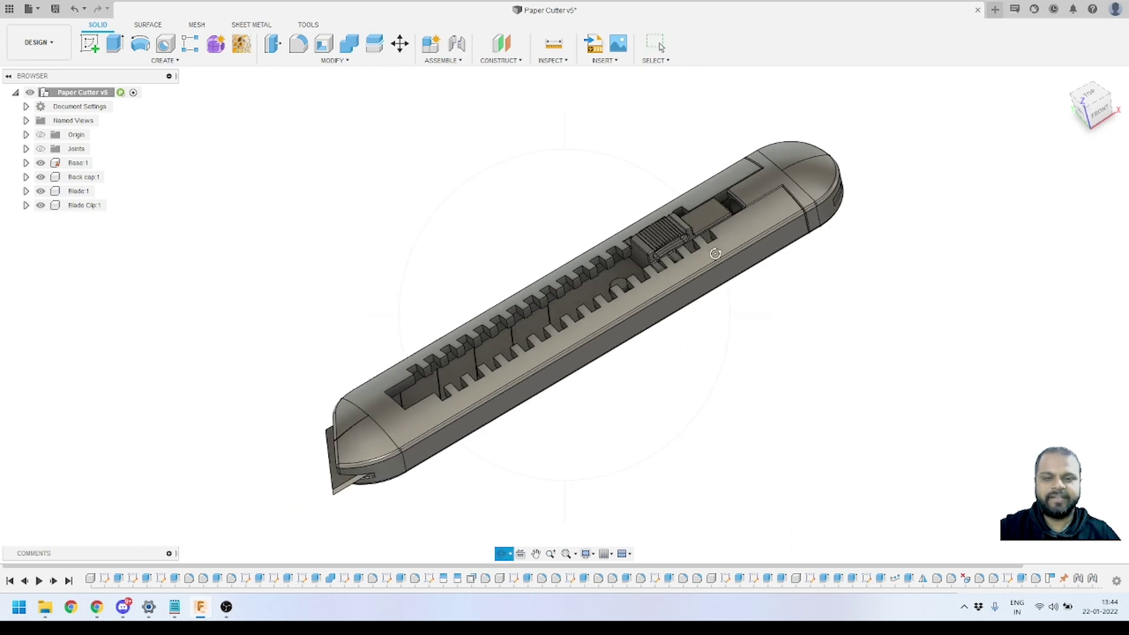
{"action": "left_click_drag", "start_coordinate": [594, 388], "coordinate": [571, 332]}
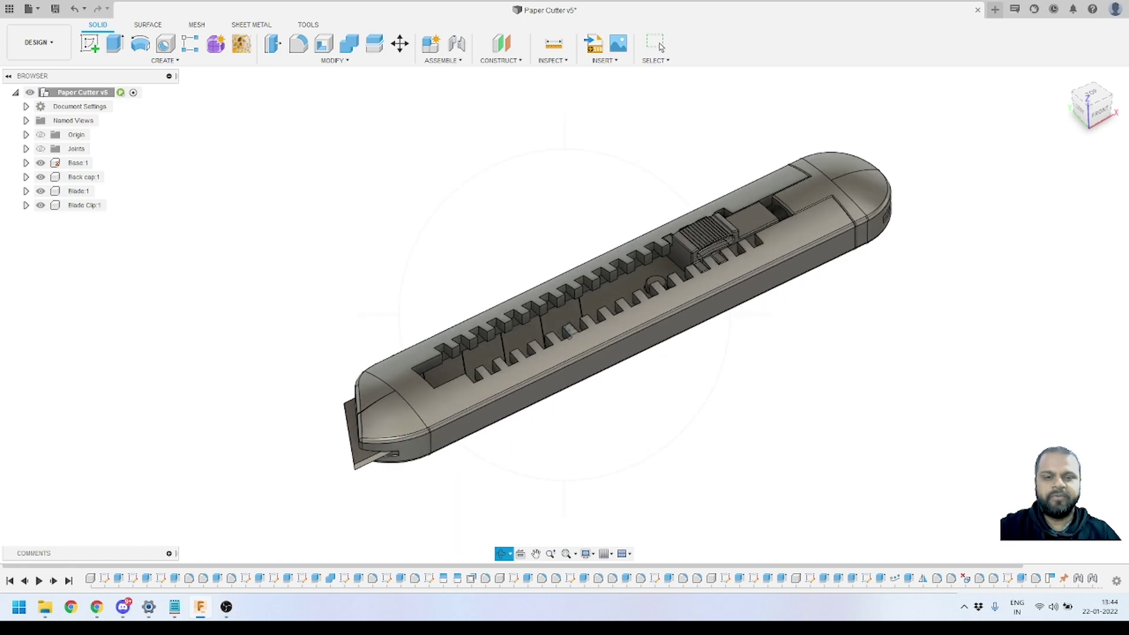
{"action": "scroll", "coordinate": [515, 281], "scroll_direction": "down", "scroll_amount": 3}
{"action": "key", "text": "Escape"}
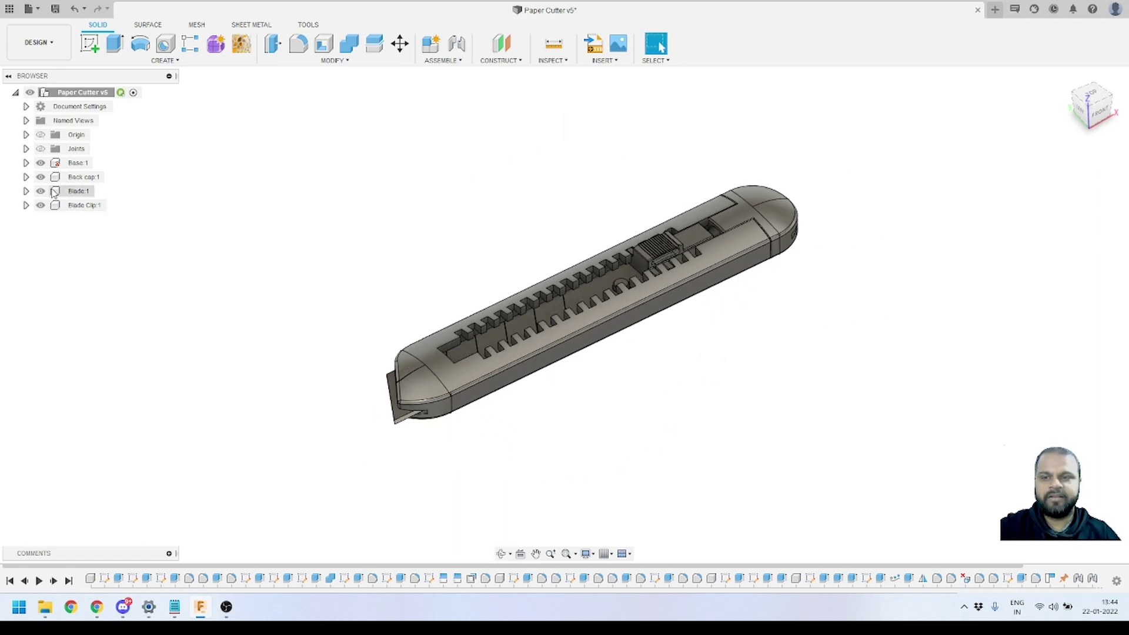
{"action": "left_click", "coordinate": [78, 163]}
{"action": "left_click", "coordinate": [78, 191]}
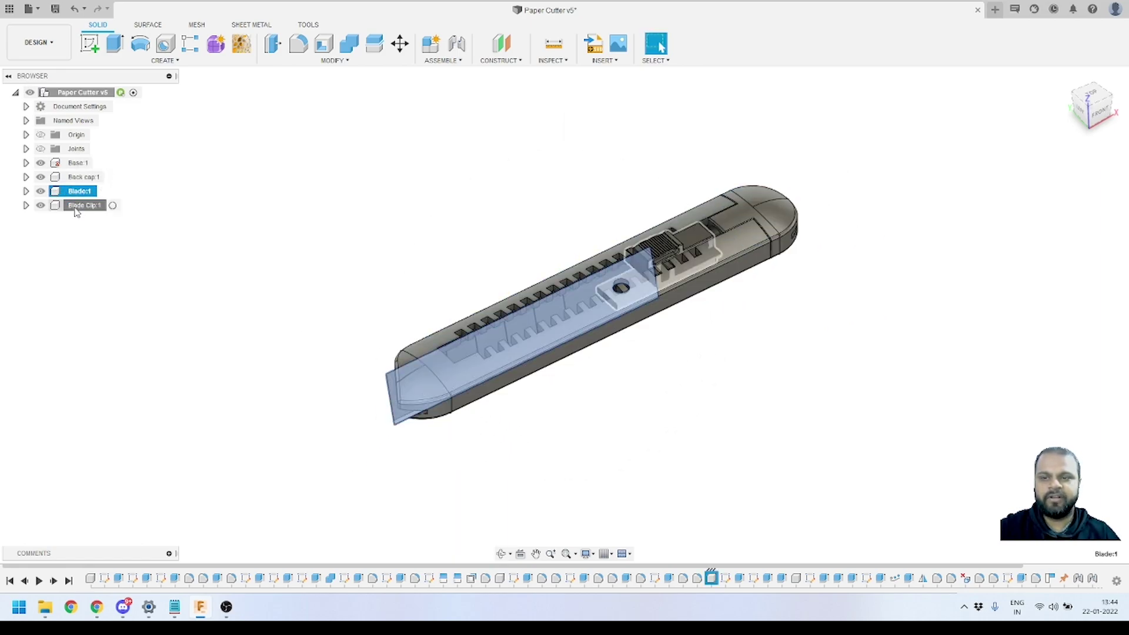
{"action": "left_click", "coordinate": [816, 319]}
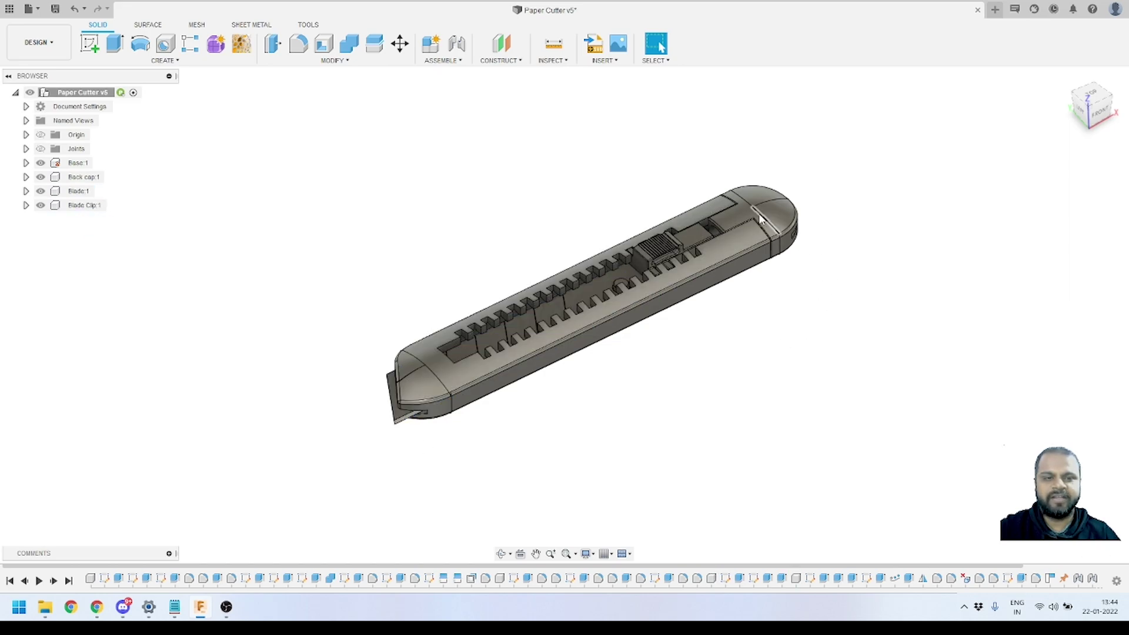
{"action": "left_click_drag", "start_coordinate": [770, 210], "coordinate": [902, 169]}
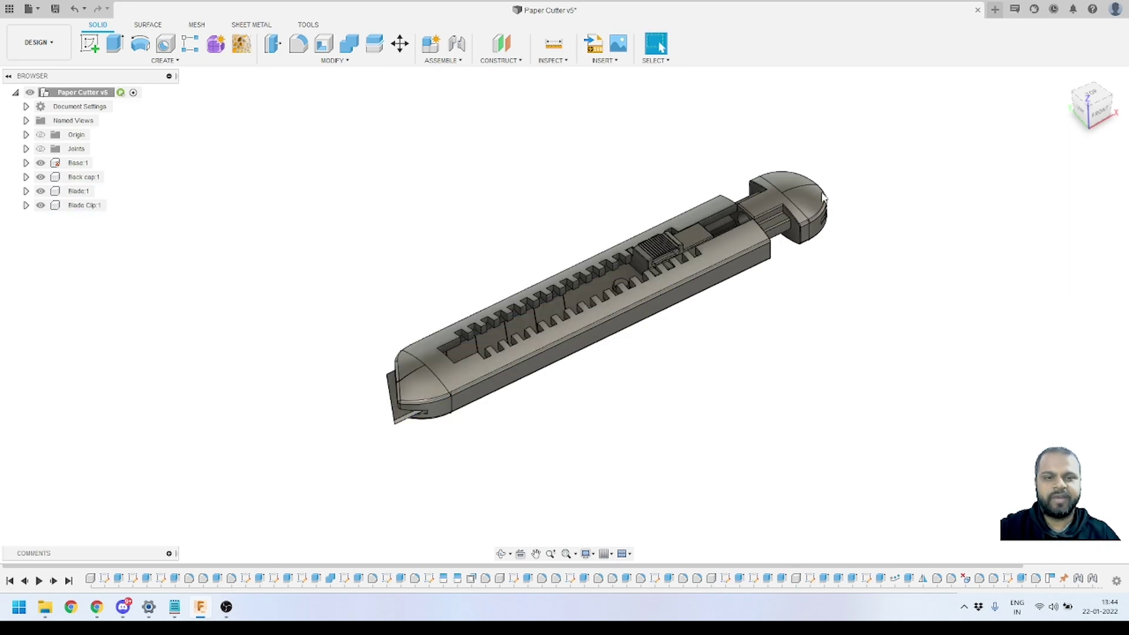
{"action": "left_click_drag", "start_coordinate": [651, 249], "coordinate": [574, 329]}
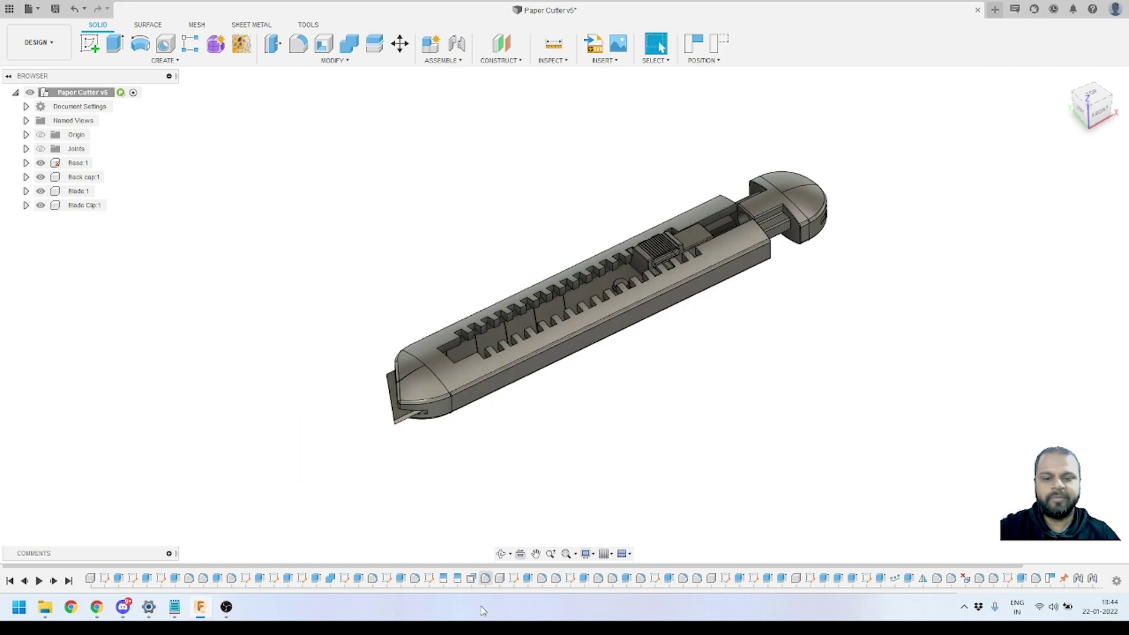
{"action": "left_click_drag", "start_coordinate": [771, 213], "coordinate": [745, 234]}
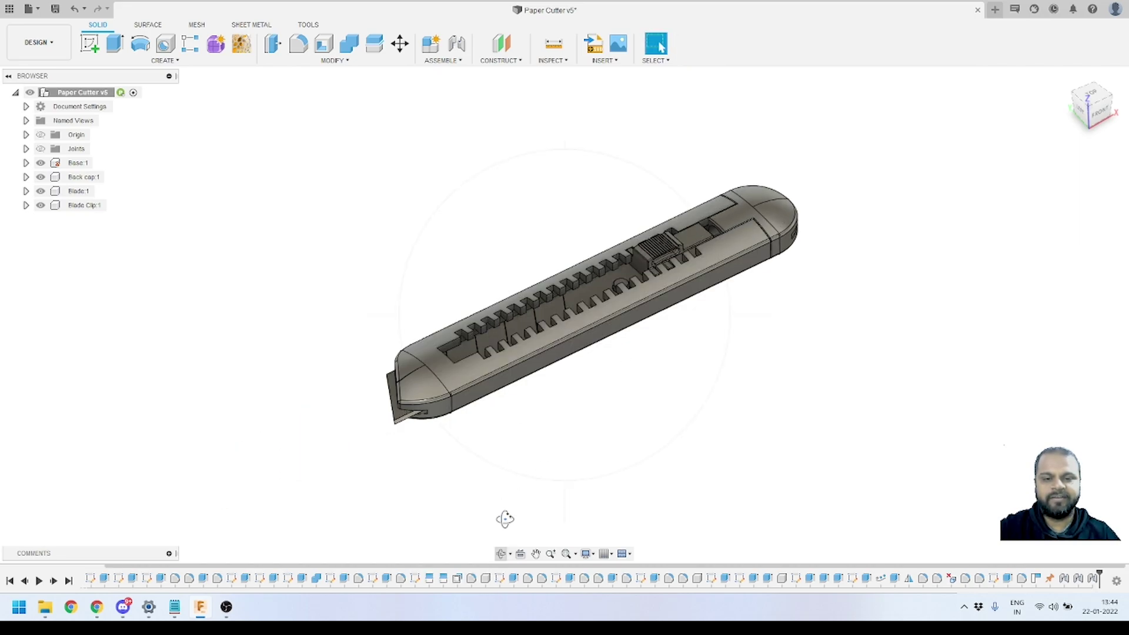
{"action": "middle_click_drag", "start_coordinate": [505, 519], "coordinate": [478, 327], "text": "shift"}
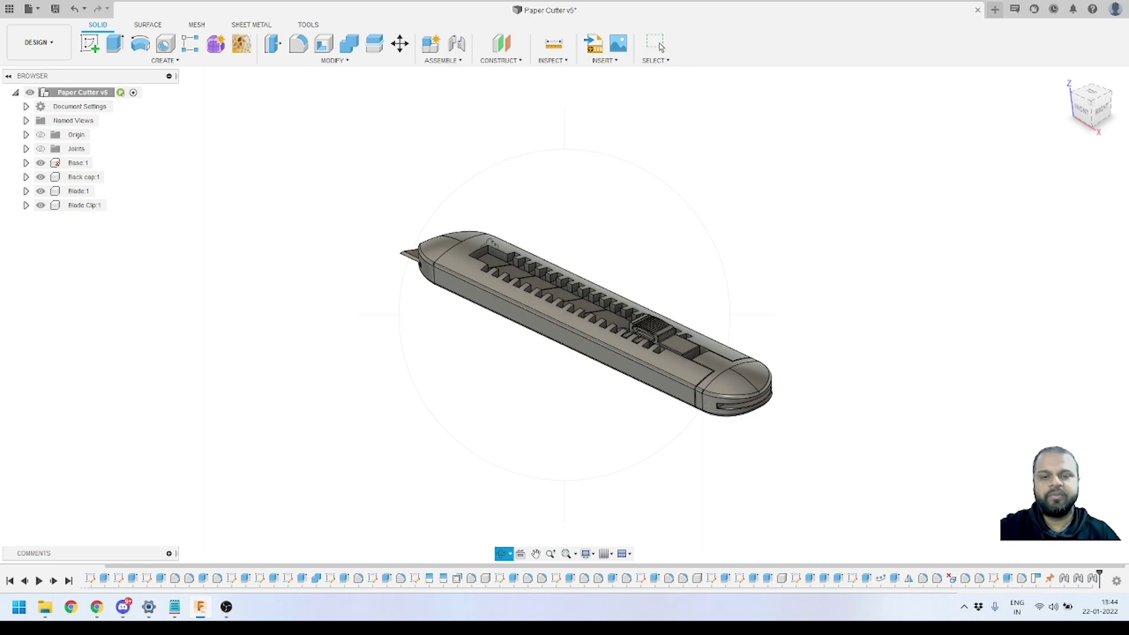
{"action": "middle_click_drag", "start_coordinate": [478, 327], "coordinate": [520, 335], "text": "shift"}
{"action": "middle_click_drag", "start_coordinate": [611, 306], "coordinate": [665, 246], "text": "shift"}
{"action": "scroll", "coordinate": [665, 378], "scroll_direction": "up", "scroll_amount": 2}
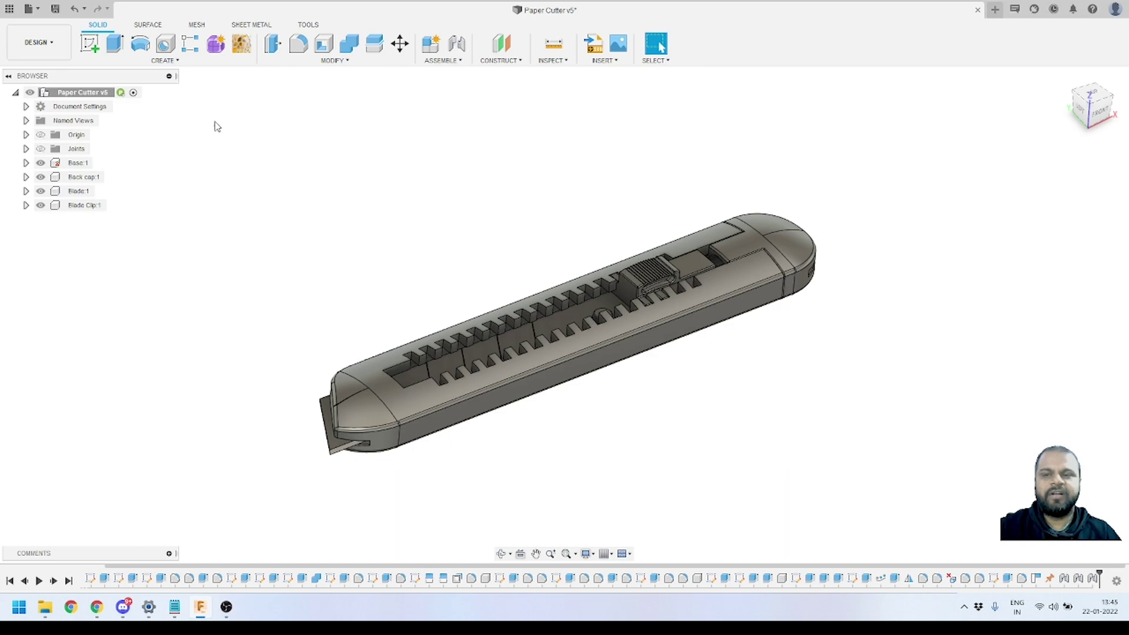
Step: Turn on Component Color Cycling from the Inspect menu
{"action": "left_click", "coordinate": [499, 62]}
{"action": "left_click", "coordinate": [552, 60]}
{"action": "left_click", "coordinate": [553, 61]}
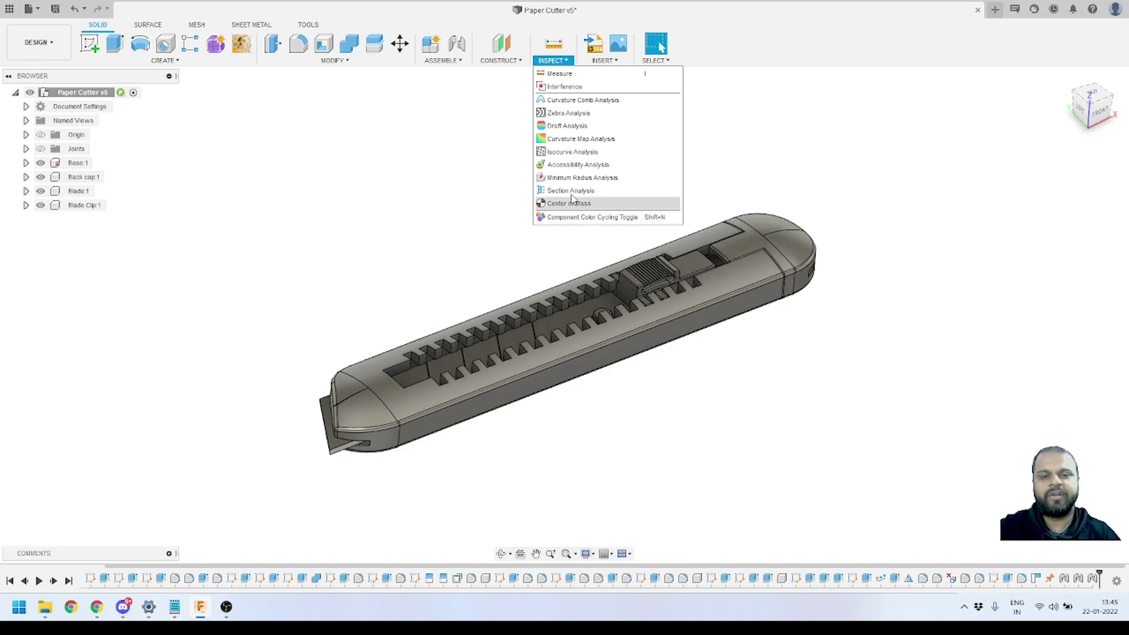
{"action": "left_click", "coordinate": [570, 218]}
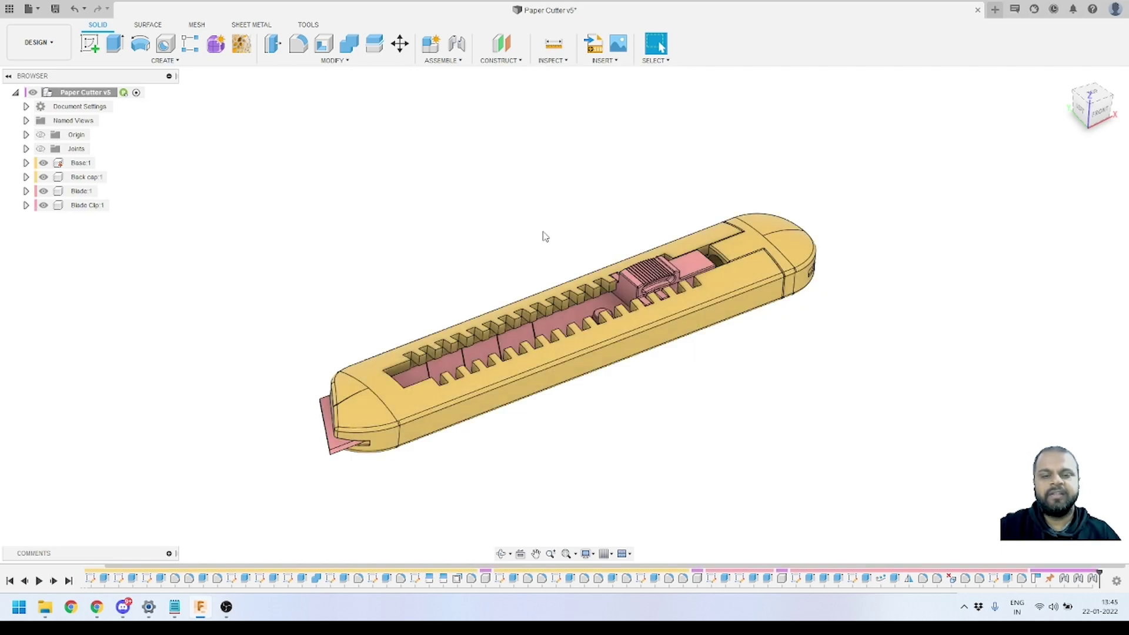
{"action": "left_click", "coordinate": [553, 60]}
{"action": "left_click", "coordinate": [583, 218]}
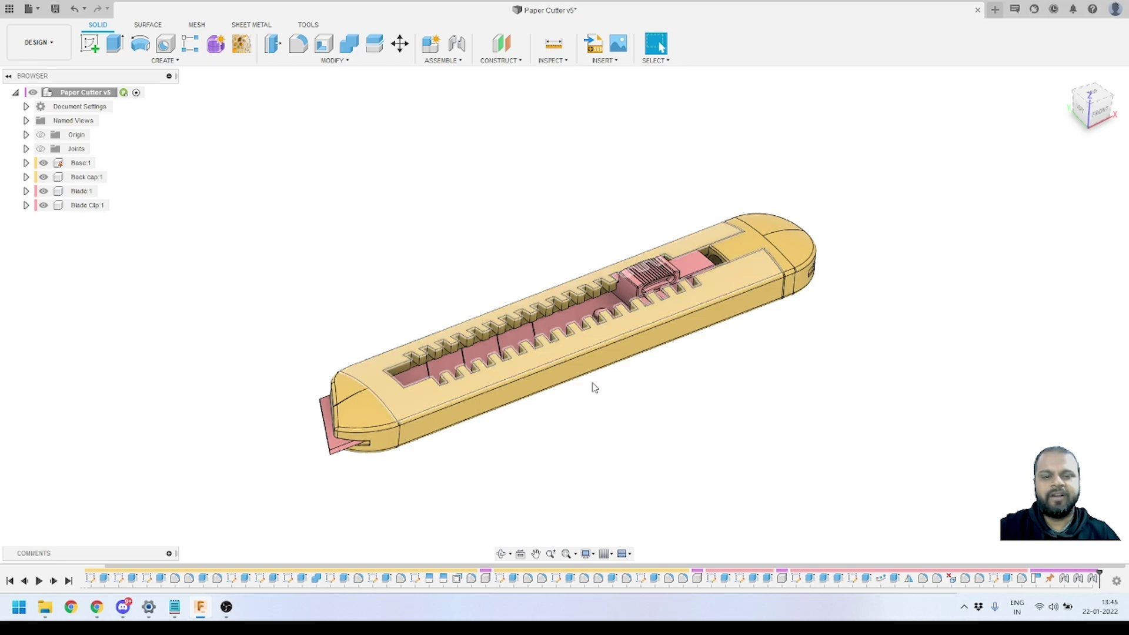
Step: Orbit to a top view, slide the blade clip toward the nose, then turn component colours off
{"action": "scroll", "coordinate": [541, 405], "scroll_direction": "up", "scroll_amount": 2}
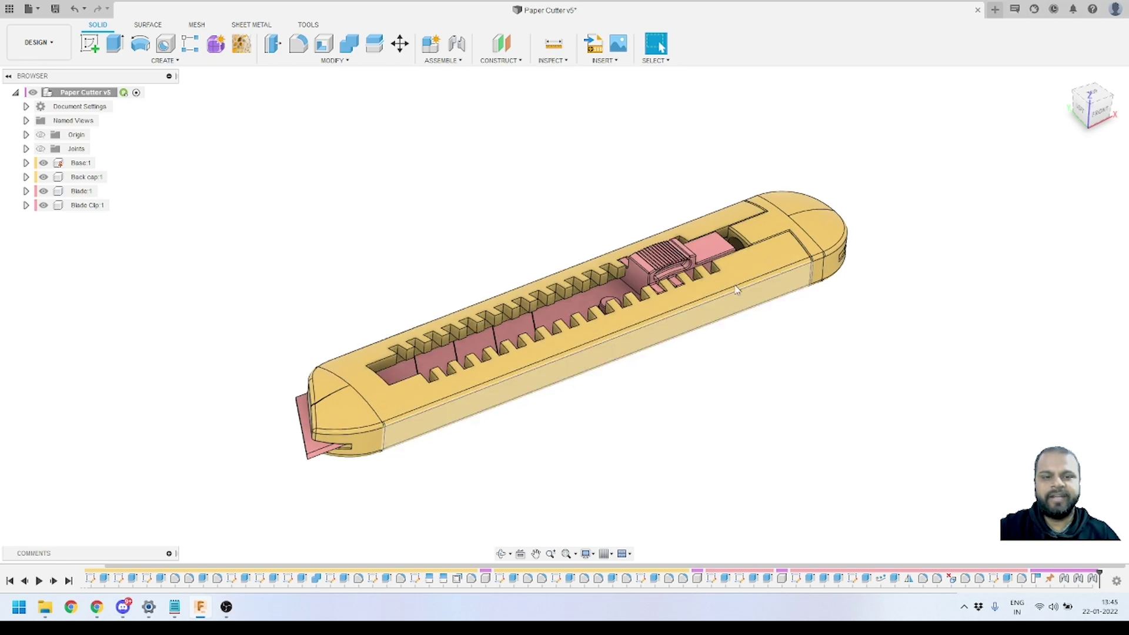
{"action": "left_click", "coordinate": [501, 553]}
{"action": "left_click_drag", "start_coordinate": [604, 253], "coordinate": [574, 333]}
{"action": "scroll", "coordinate": [582, 317], "scroll_direction": "up", "scroll_amount": 3}
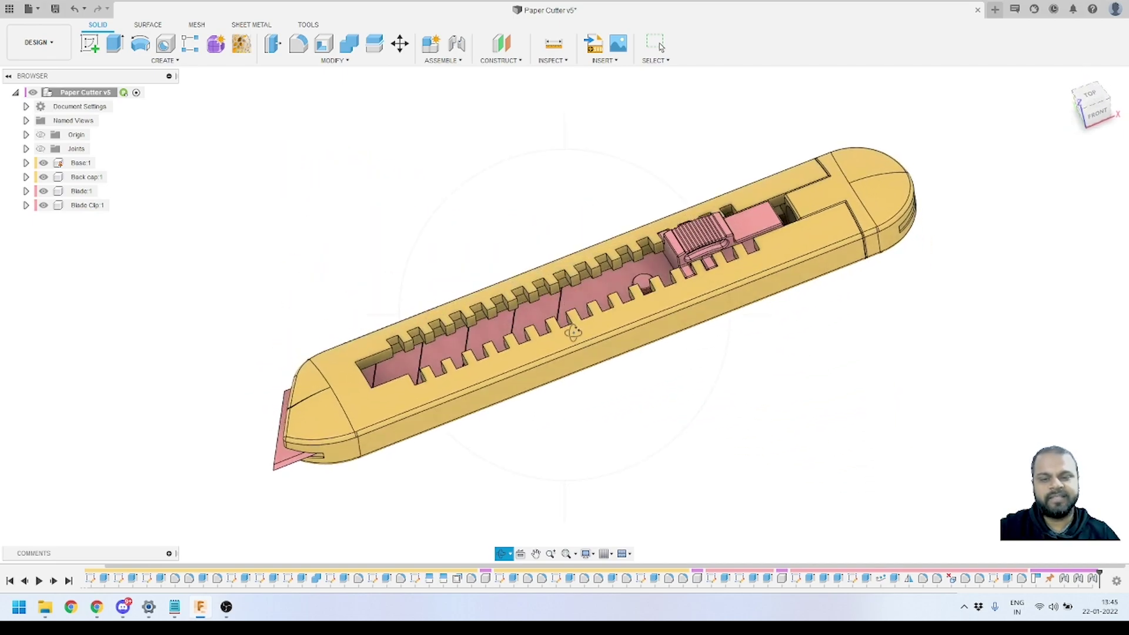
{"action": "scroll", "coordinate": [573, 333], "scroll_direction": "down", "scroll_amount": 2}
{"action": "key", "text": "Escape"}
{"action": "mouse_move", "coordinate": [657, 265]}
{"action": "left_mouse_down"}
{"action": "mouse_move", "coordinate": [448, 360]}
{"action": "mouse_move", "coordinate": [651, 266]}
{"action": "left_mouse_up"}
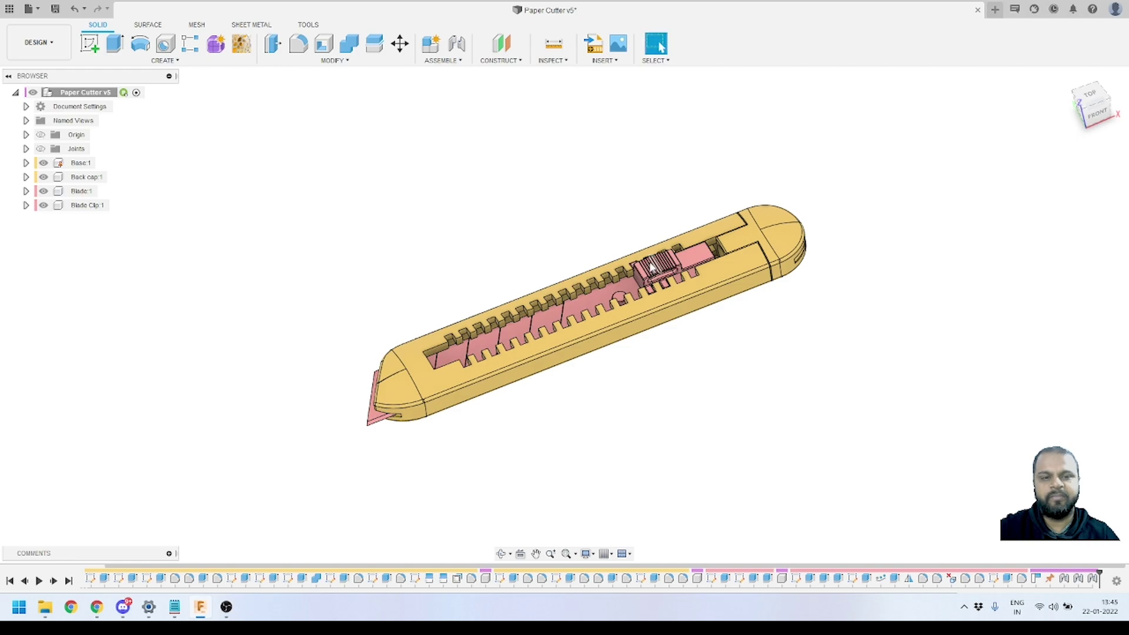
{"action": "left_click", "coordinate": [562, 63]}
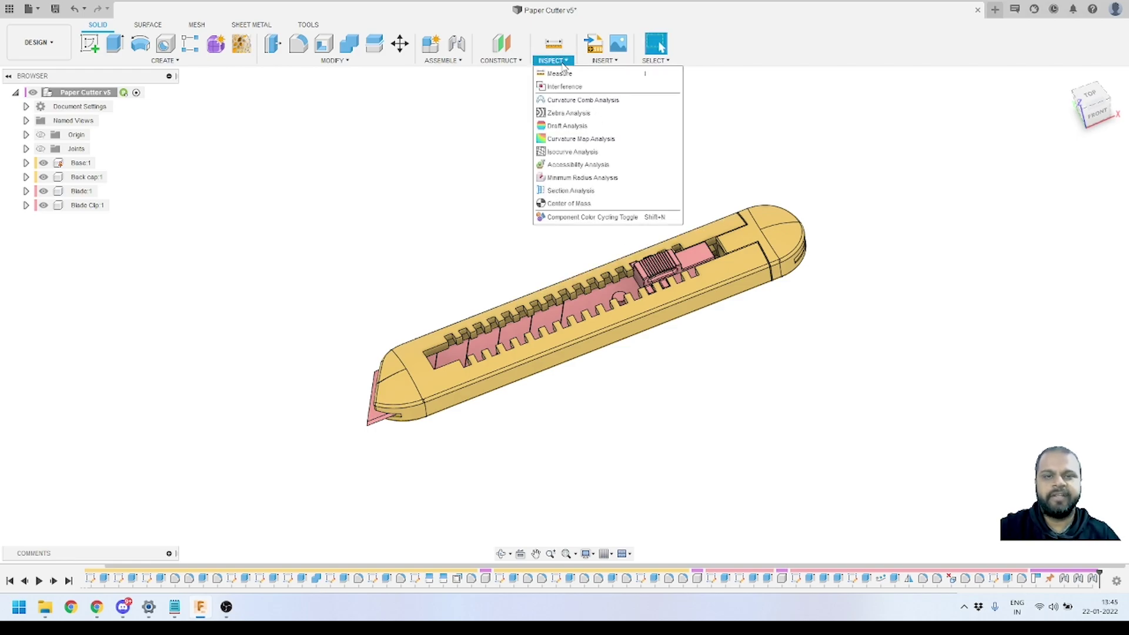
{"action": "left_click", "coordinate": [571, 216]}
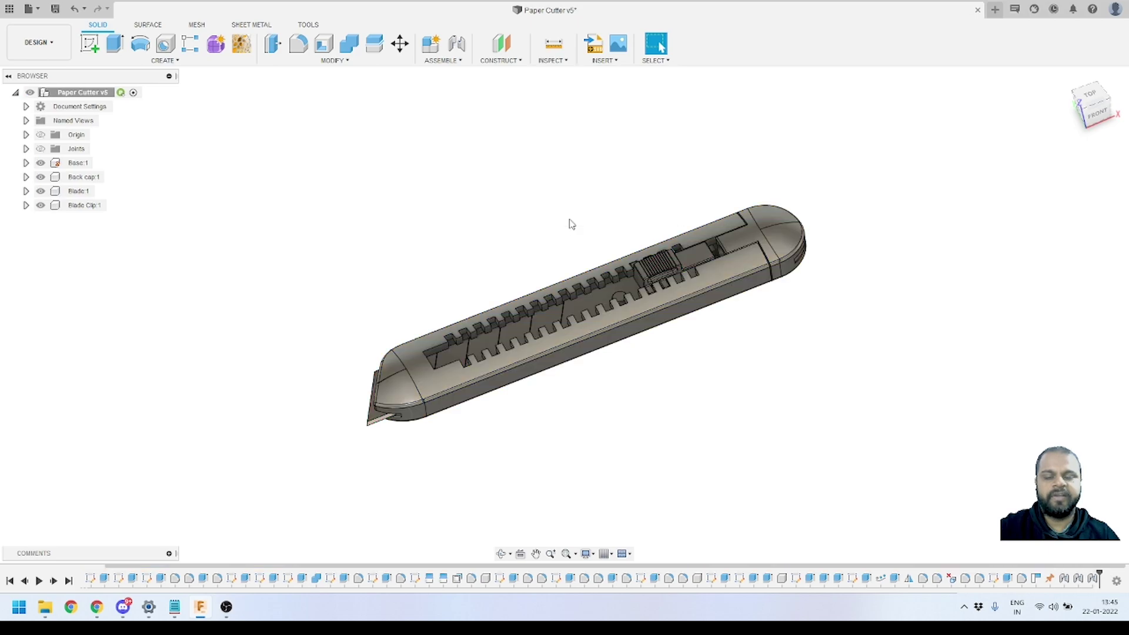
Step: Open the Appearance panel from the Modify menu and move it aside
{"action": "scroll", "coordinate": [528, 289], "scroll_direction": "up", "scroll_amount": 2}
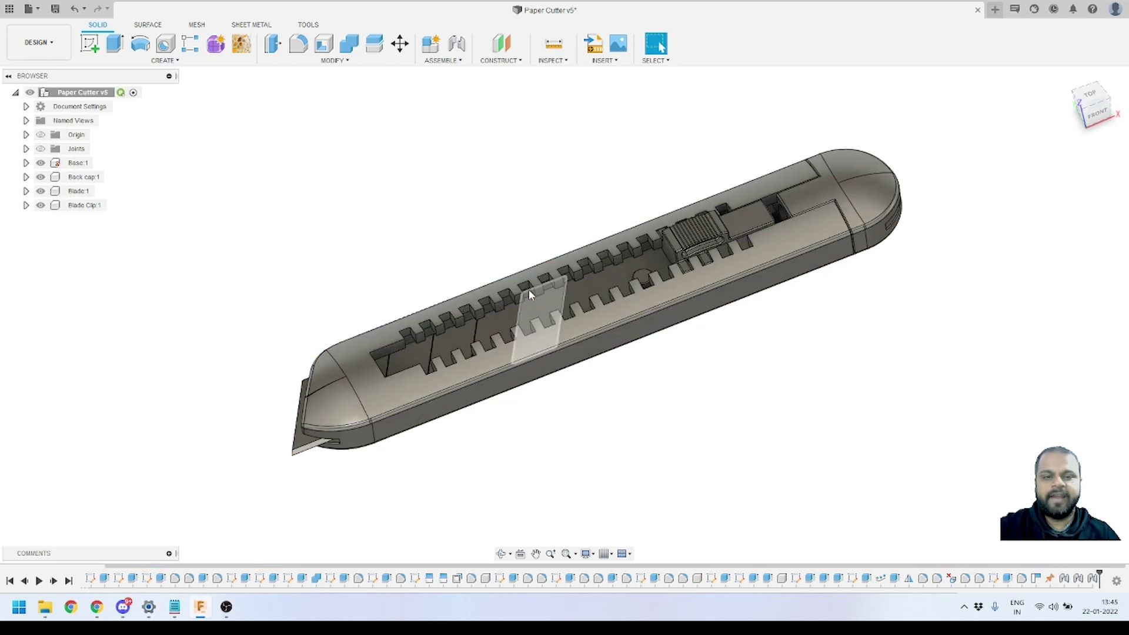
{"action": "left_click", "coordinate": [329, 60]}
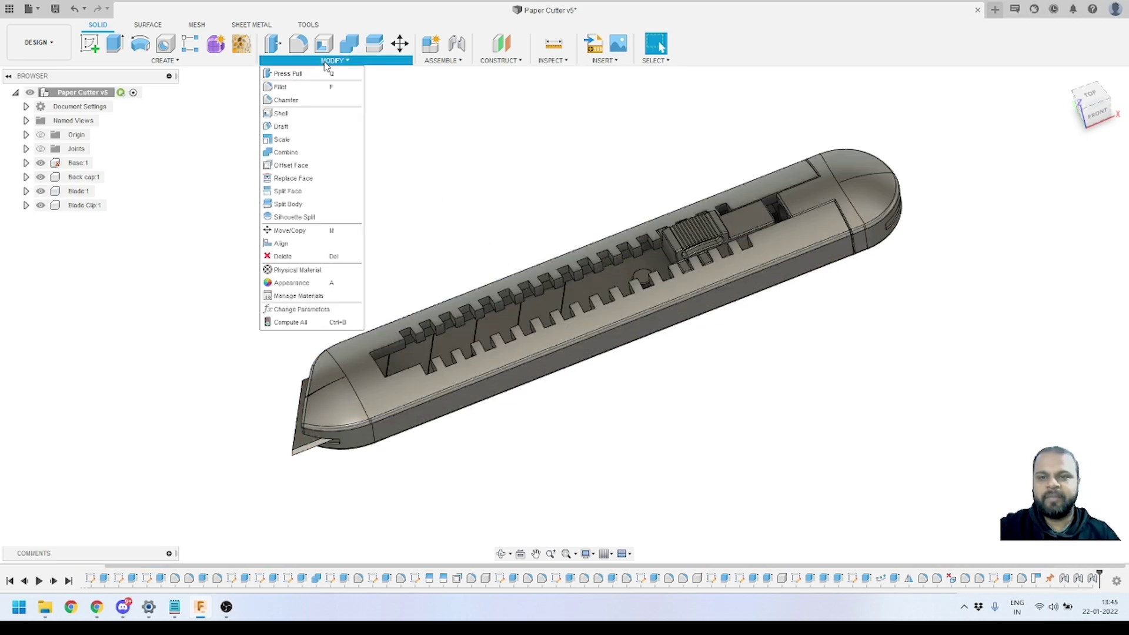
{"action": "left_click", "coordinate": [291, 283]}
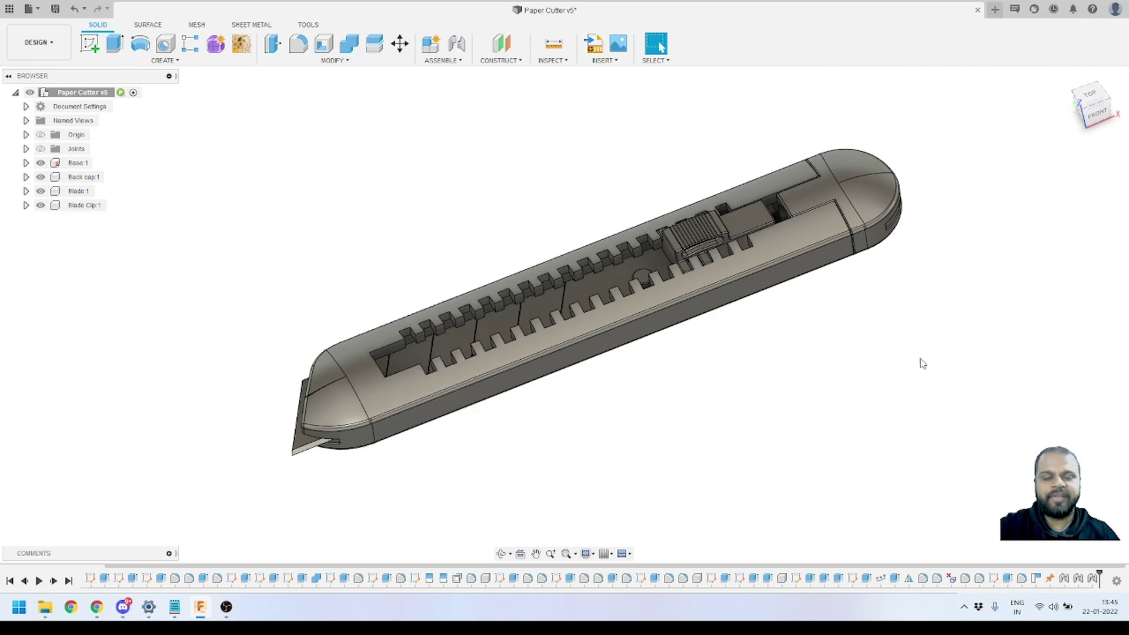
{"action": "left_click_drag", "start_coordinate": [981, 158], "coordinate": [961, 126]}
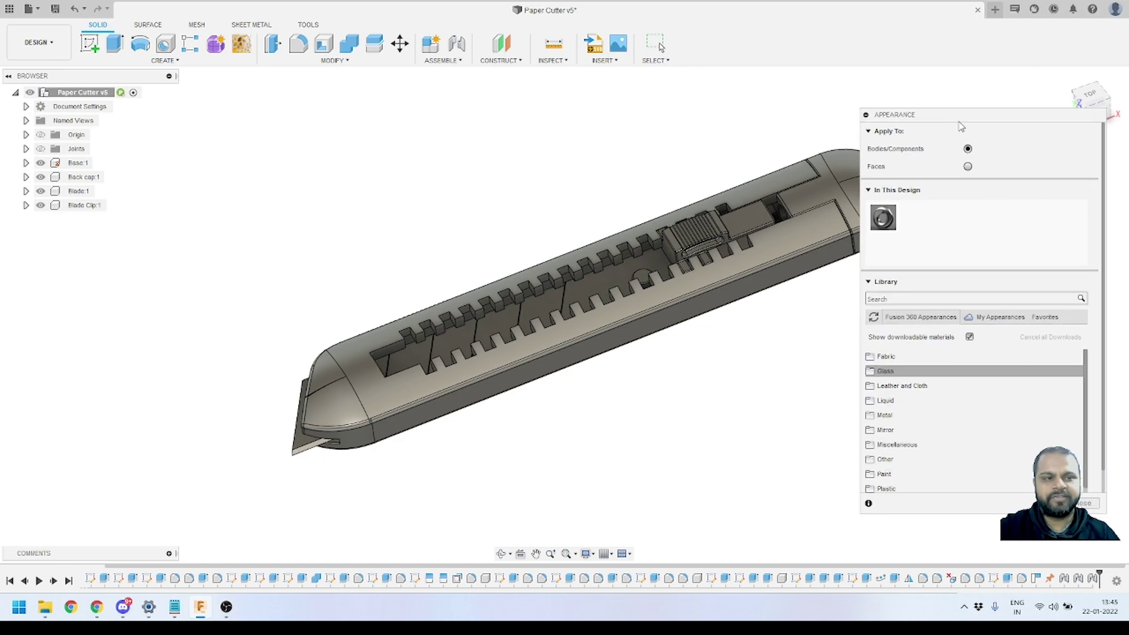
Step: Expand Library > Plastic and drag ABS (White) into In This Design
{"action": "scroll", "coordinate": [541, 282], "scroll_direction": "down", "scroll_amount": 2}
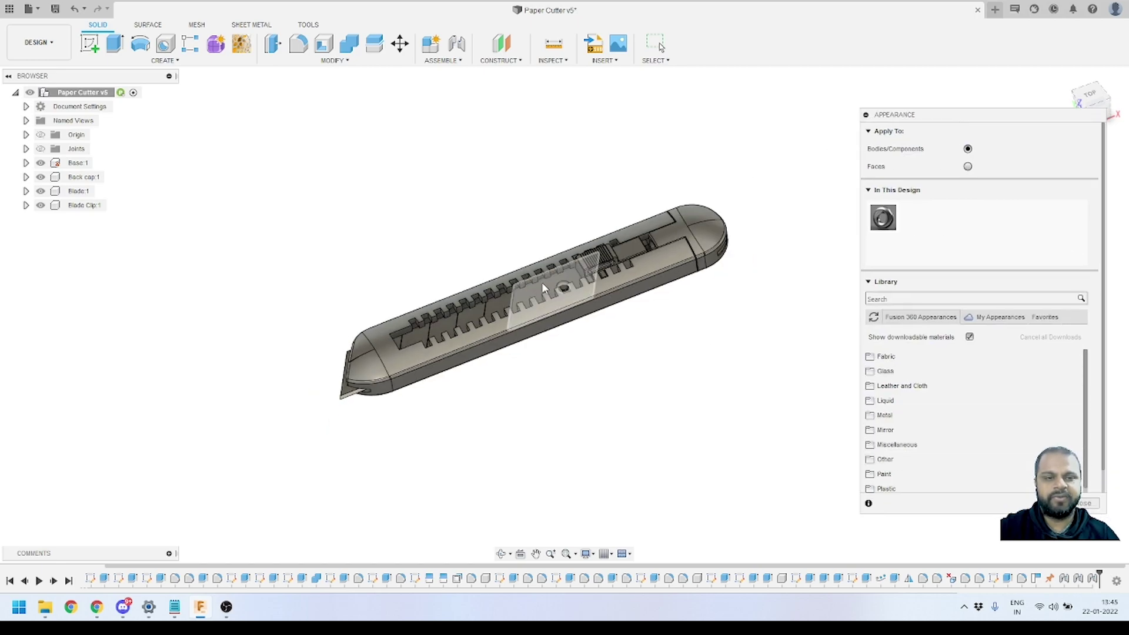
{"action": "scroll", "coordinate": [811, 485], "scroll_direction": "up", "scroll_amount": 1}
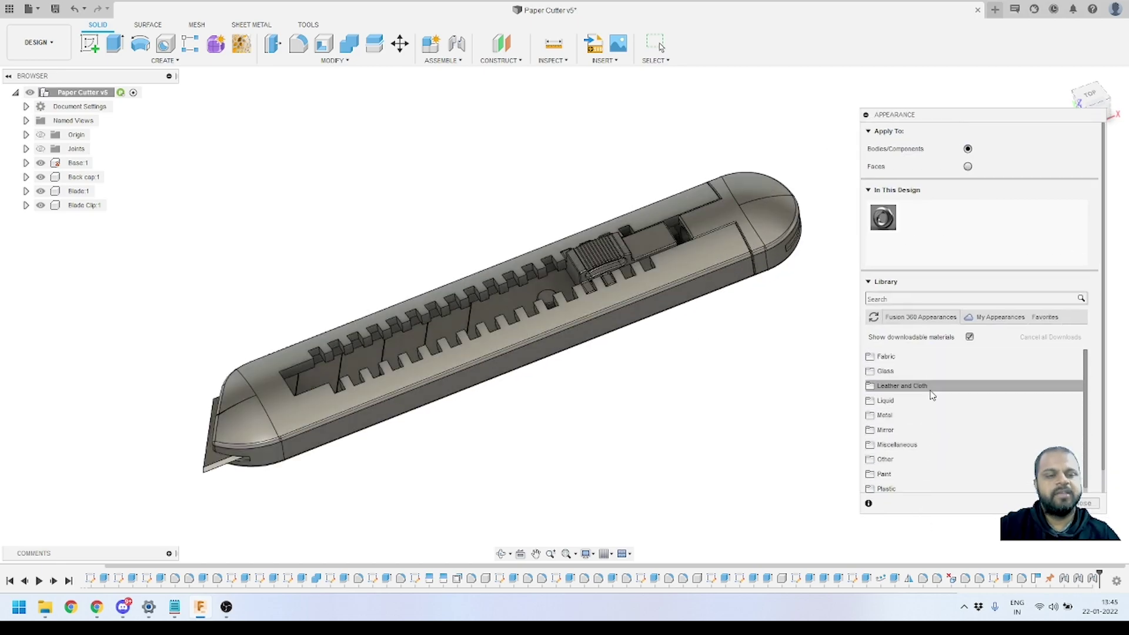
{"action": "scroll", "coordinate": [948, 403], "scroll_direction": "down", "scroll_amount": 2}
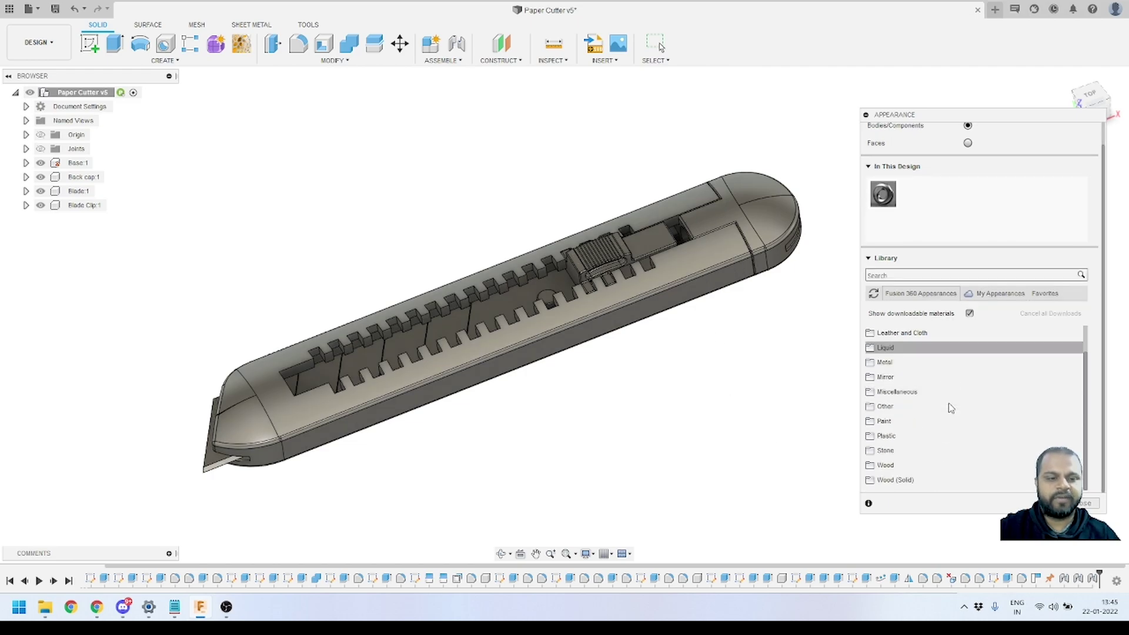
{"action": "left_click", "coordinate": [885, 438]}
{"action": "scroll", "coordinate": [927, 420], "scroll_direction": "down", "scroll_amount": 2}
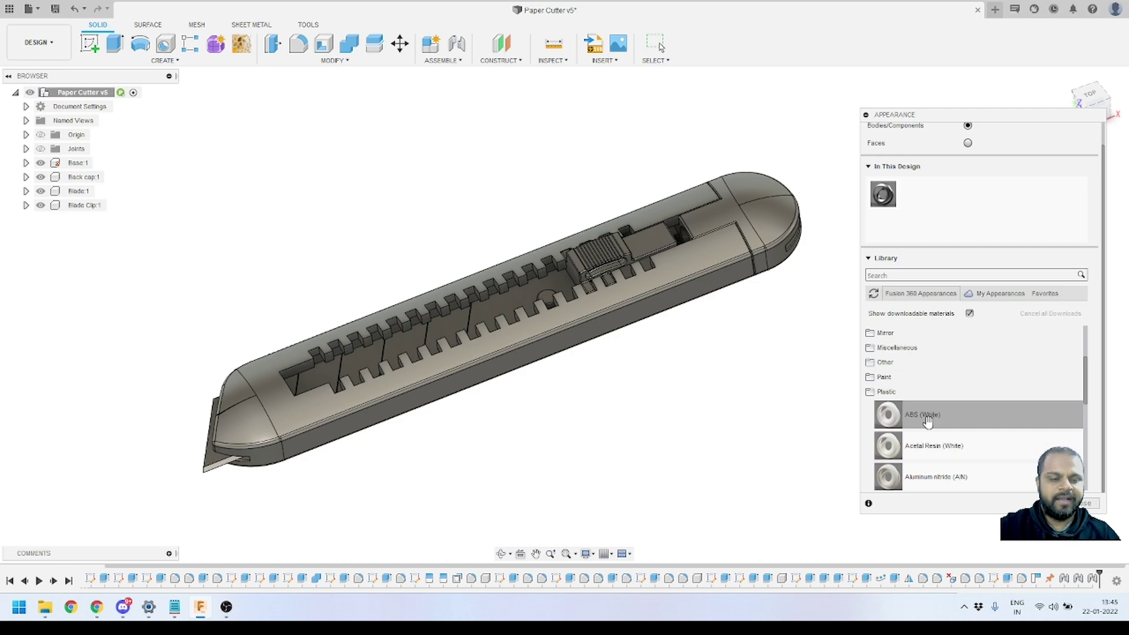
{"action": "scroll", "coordinate": [927, 421], "scroll_direction": "down", "scroll_amount": 1}
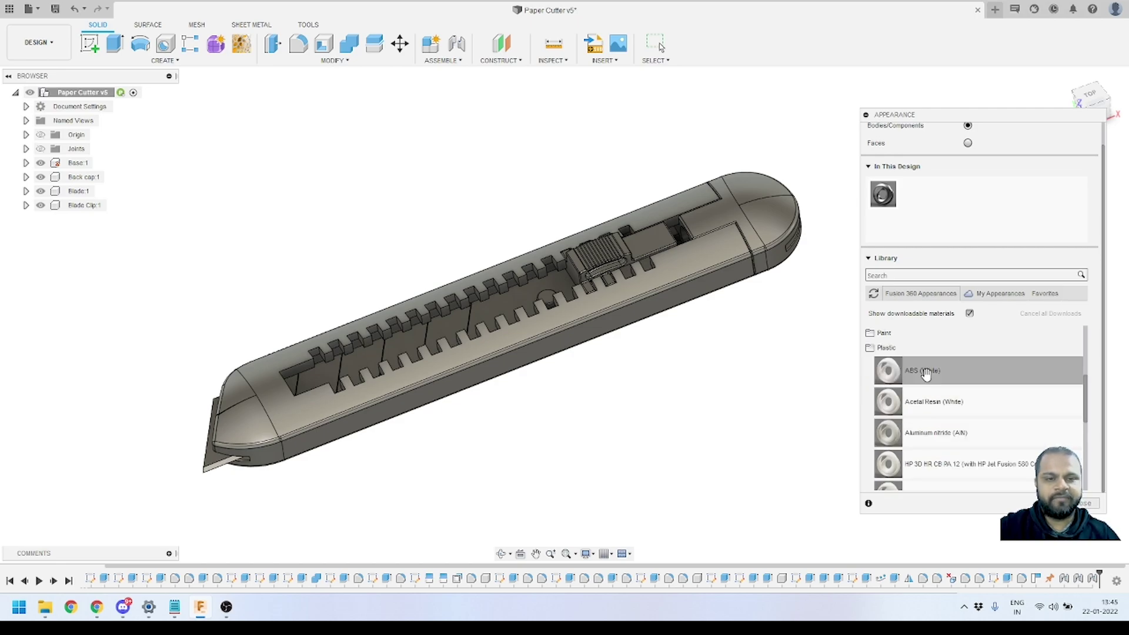
{"action": "left_click_drag", "start_coordinate": [928, 373], "coordinate": [916, 200]}
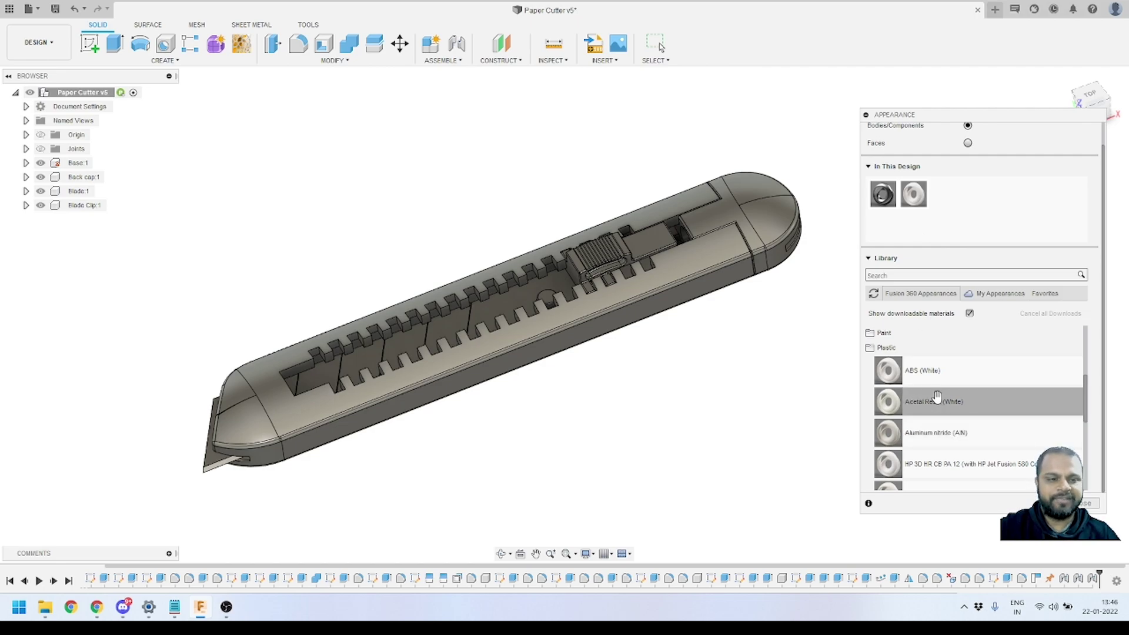
{"action": "scroll", "coordinate": [935, 406], "scroll_direction": "down", "scroll_amount": 5}
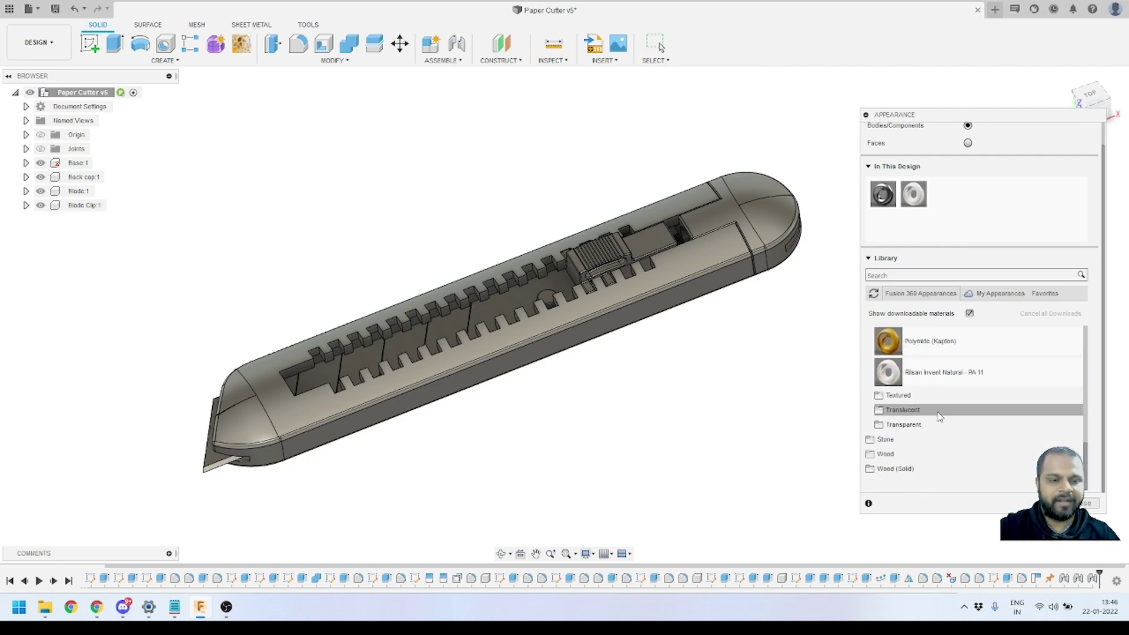
{"action": "scroll", "coordinate": [935, 411], "scroll_direction": "up", "scroll_amount": 8}
Step: Search the library for 'black' and add Plastic - Matte (Black) to the design
{"action": "left_click", "coordinate": [908, 298]}
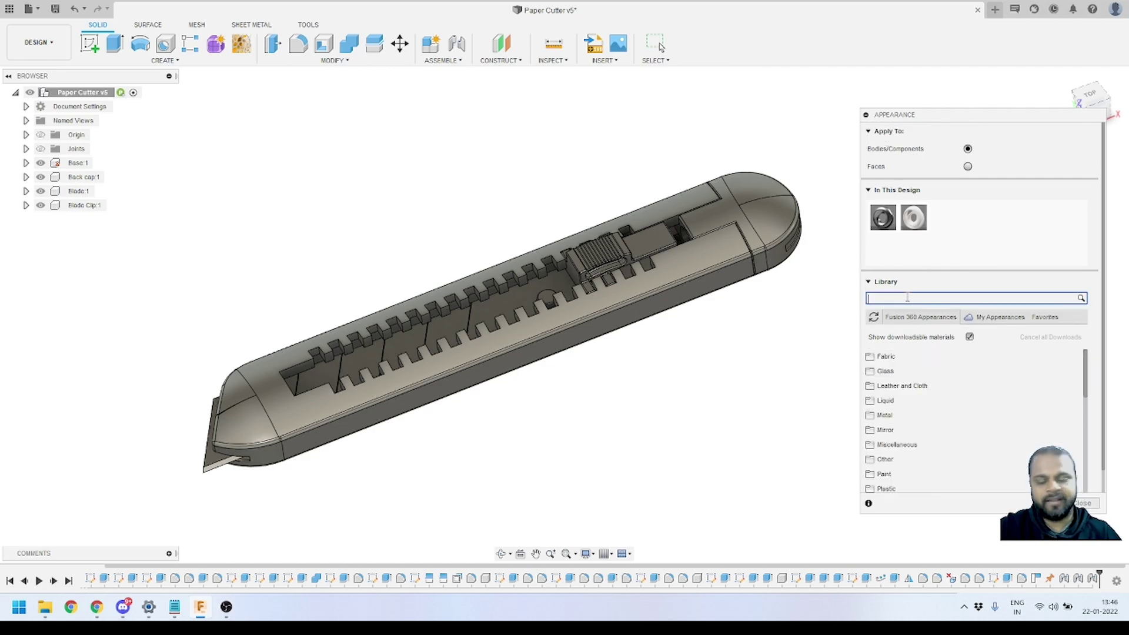
{"action": "type", "text": "black"}
{"action": "key", "text": "Return"}
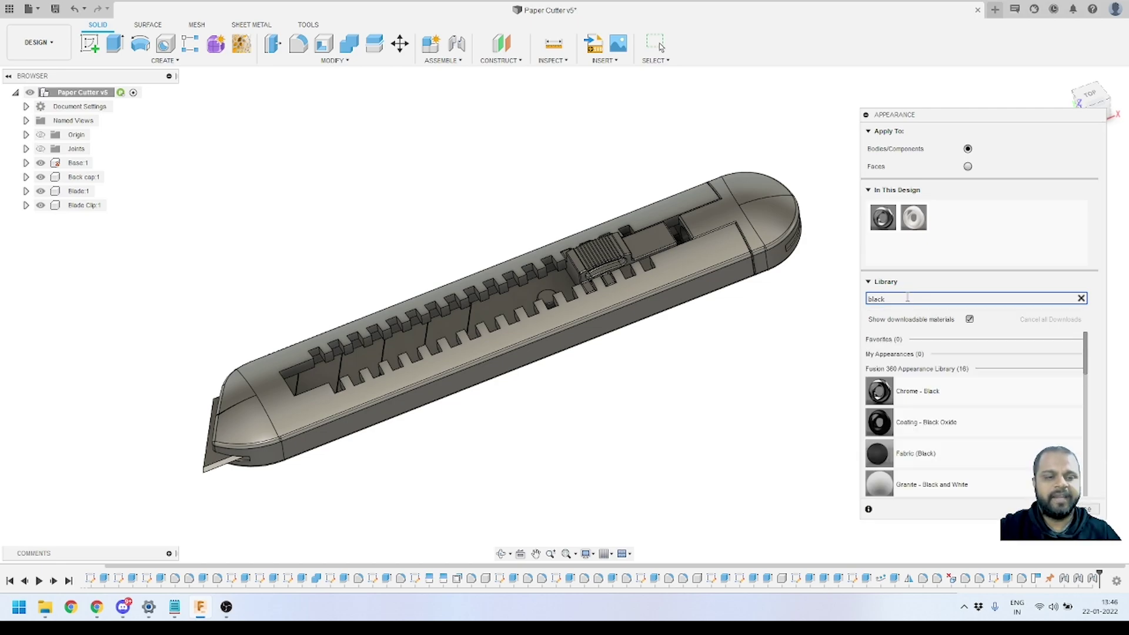
{"action": "scroll", "coordinate": [946, 425], "scroll_direction": "down", "scroll_amount": 3}
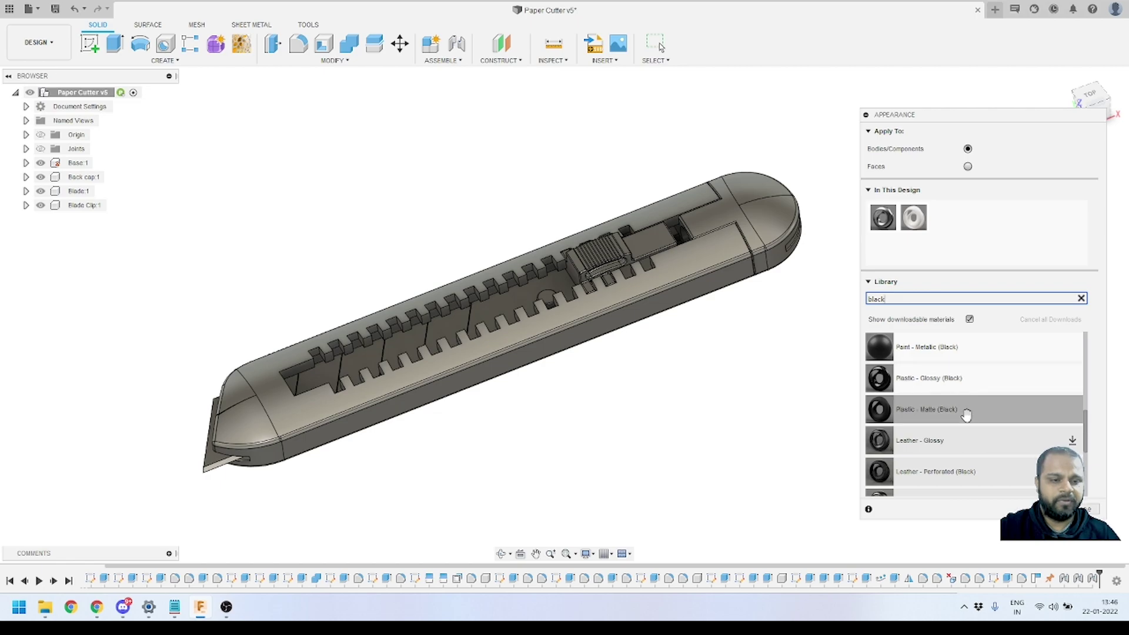
{"action": "left_click_drag", "start_coordinate": [924, 411], "coordinate": [936, 229]}
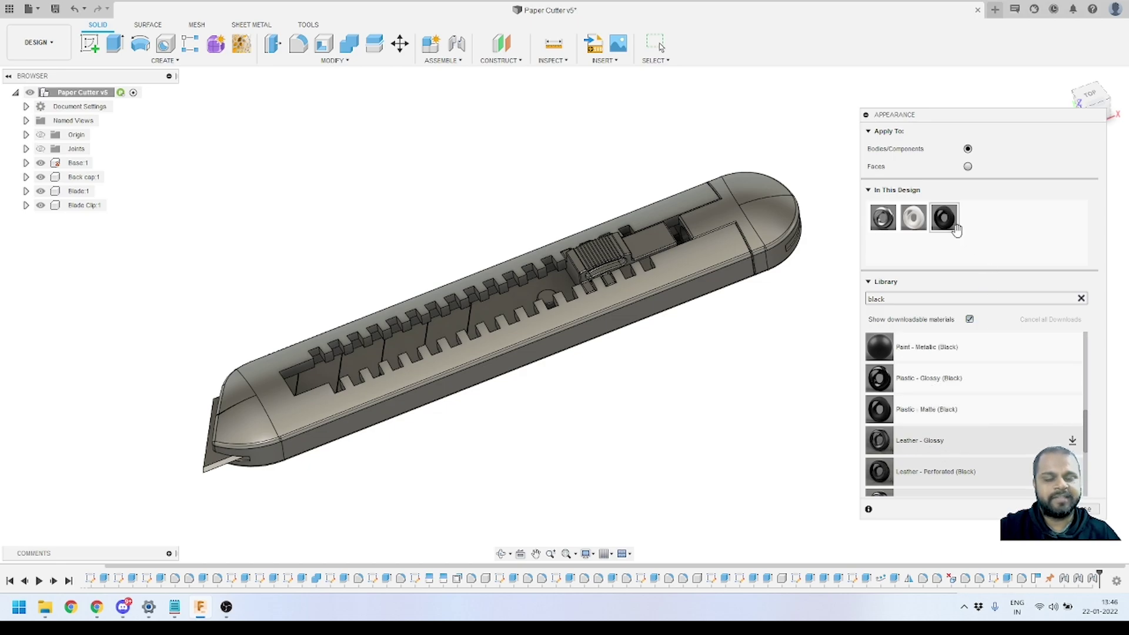
Step: Search for 'steel' and add Stainless Steel - Polished to the design
{"action": "left_click", "coordinate": [898, 299]}
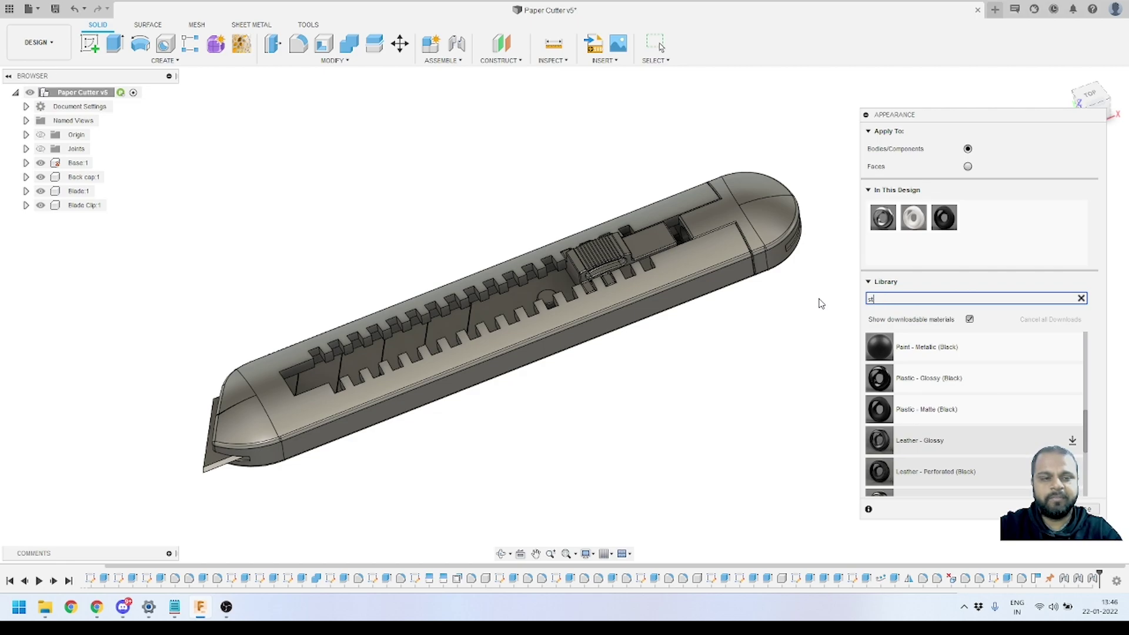
{"action": "type", "text": "steel"}
{"action": "left_click", "coordinate": [888, 381]}
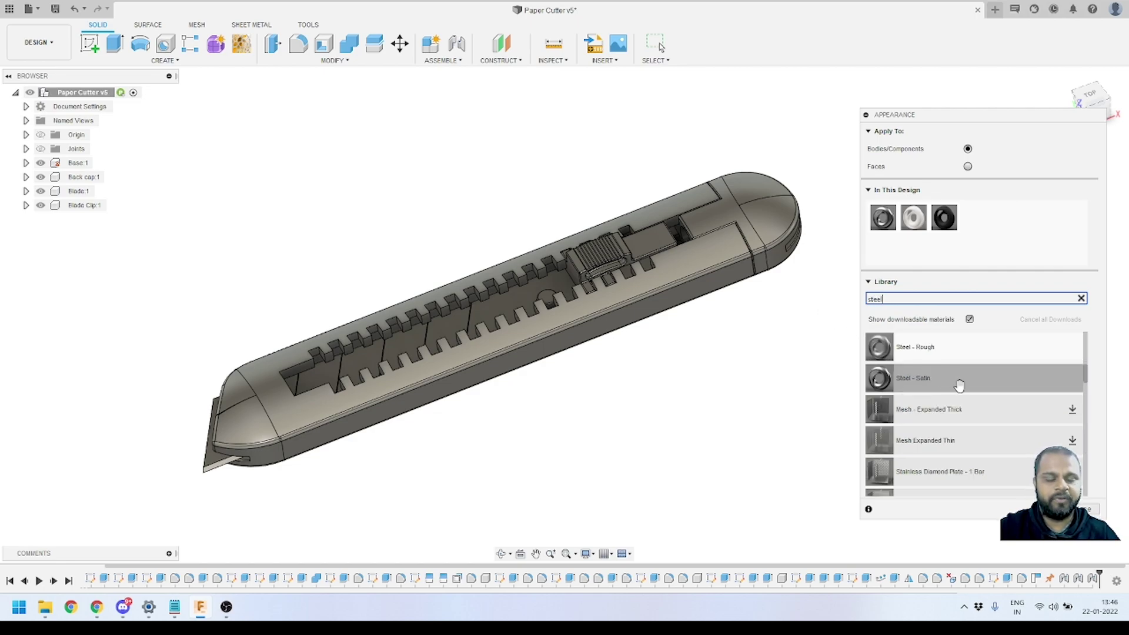
{"action": "scroll", "coordinate": [961, 388], "scroll_direction": "up", "scroll_amount": 3}
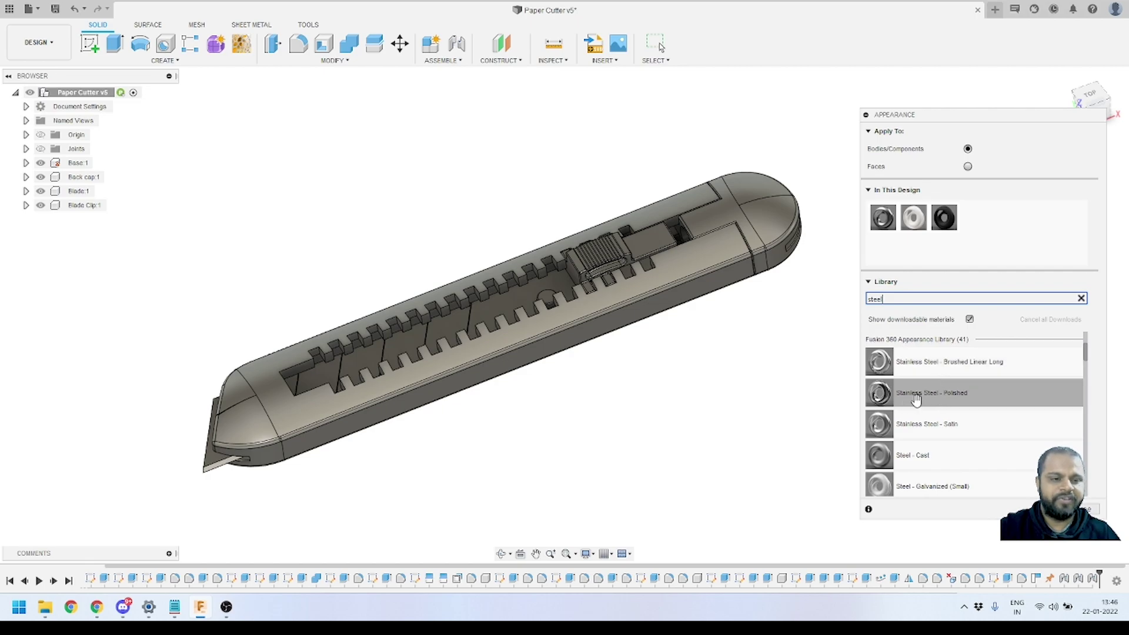
{"action": "left_click_drag", "start_coordinate": [918, 397], "coordinate": [973, 232]}
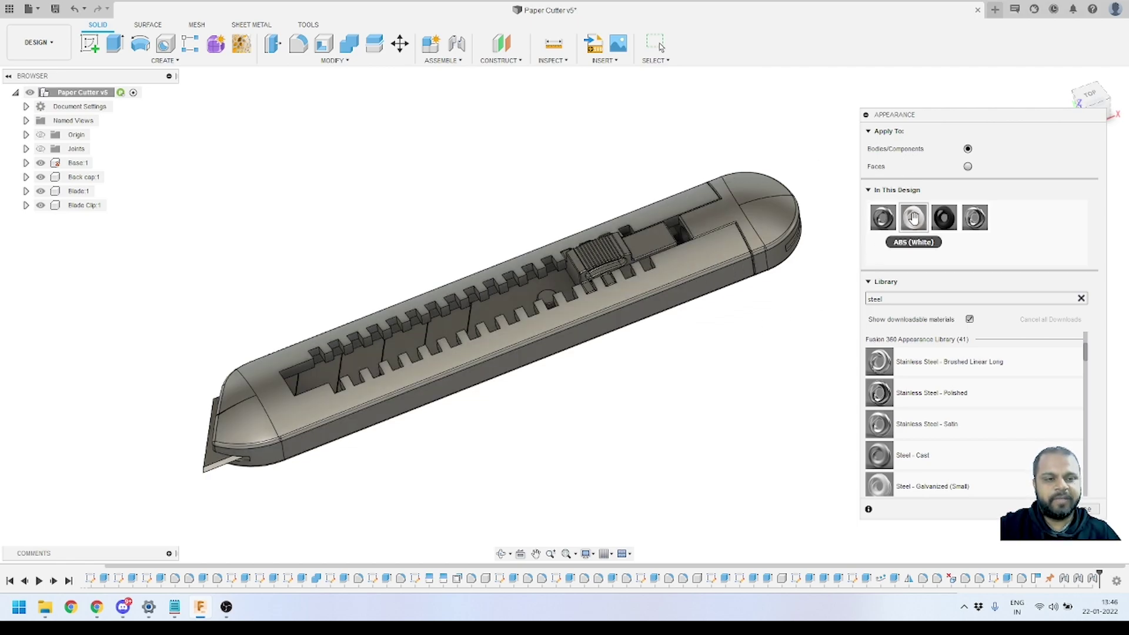
Step: Apply ABS (White) to the back cap and body, matte black to the slider, polished steel to the blade
{"action": "left_click_drag", "start_coordinate": [913, 218], "coordinate": [767, 212]}
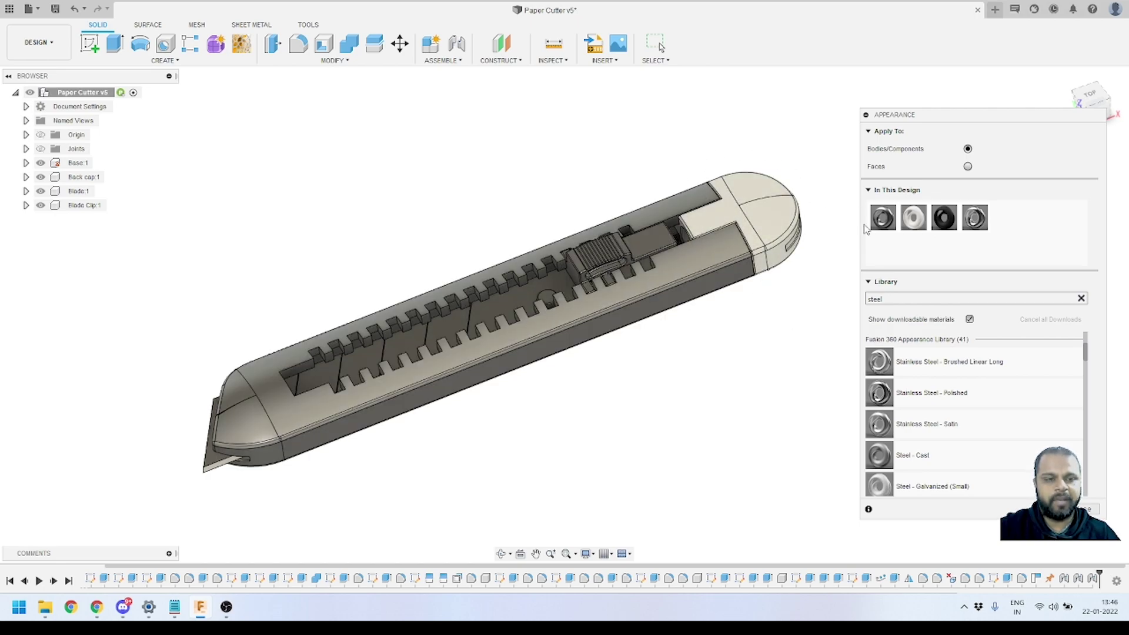
{"action": "left_click_drag", "start_coordinate": [915, 218], "coordinate": [644, 299]}
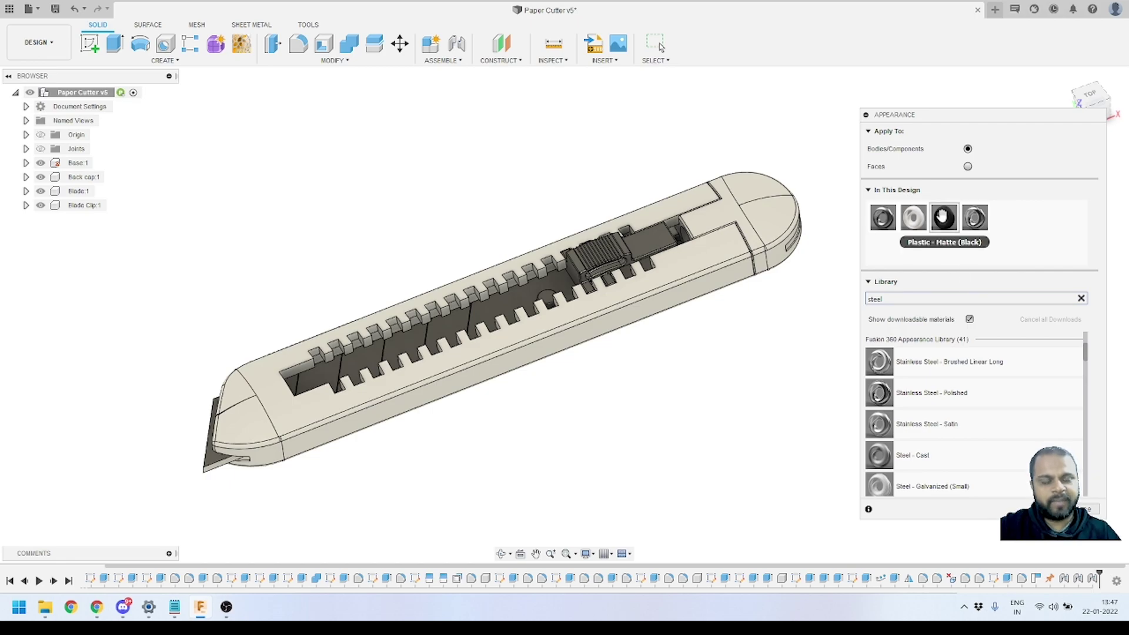
{"action": "left_click_drag", "start_coordinate": [941, 218], "coordinate": [604, 257]}
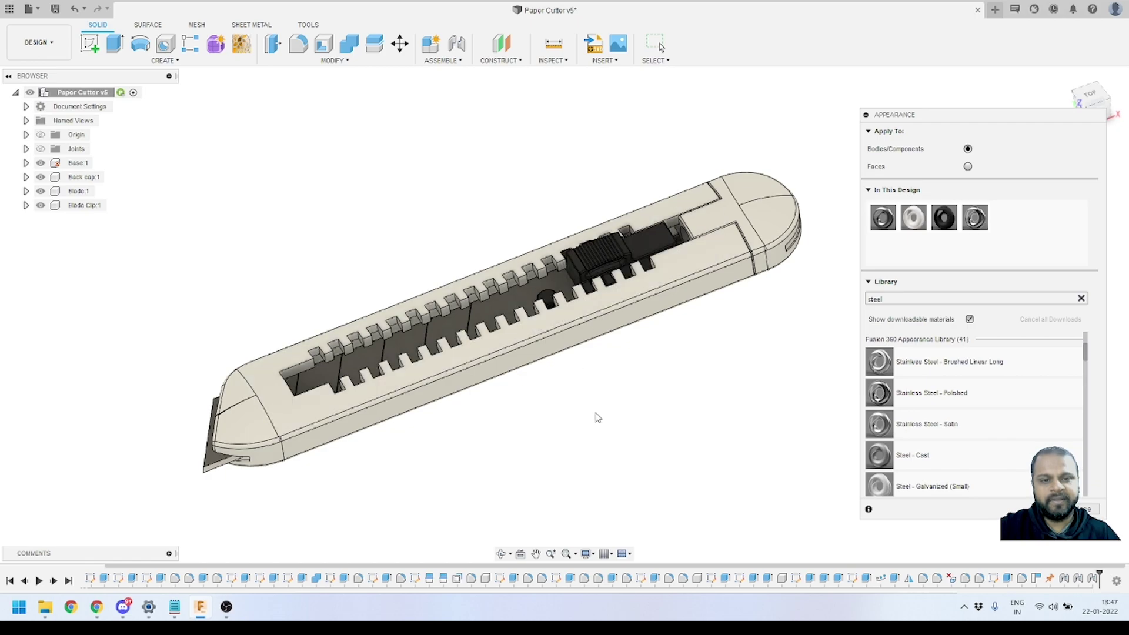
{"action": "middle_click_drag", "start_coordinate": [529, 297], "coordinate": [609, 281]}
{"action": "scroll", "coordinate": [608, 281], "scroll_direction": "up", "scroll_amount": 2}
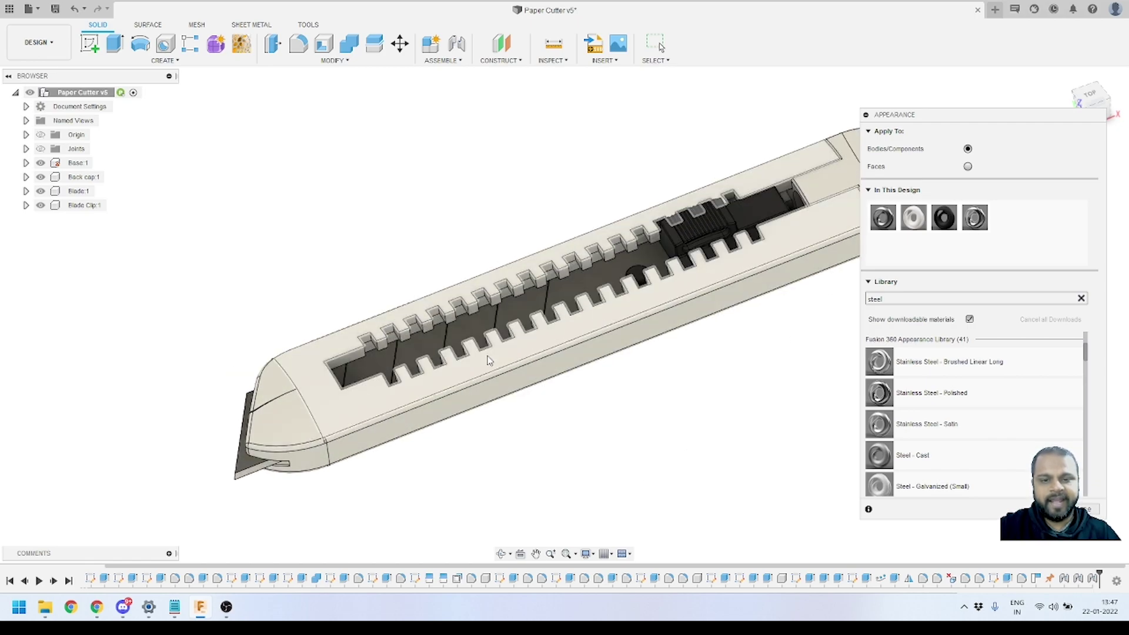
{"action": "left_click_drag", "start_coordinate": [976, 218], "coordinate": [253, 475]}
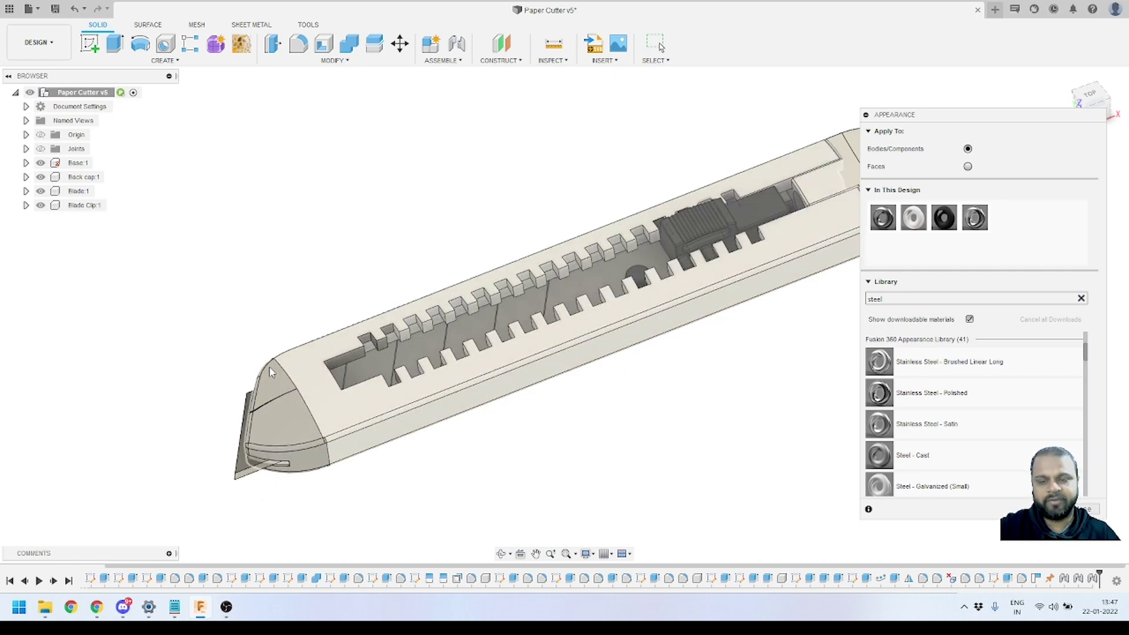
{"action": "scroll", "coordinate": [317, 330], "scroll_direction": "down", "scroll_amount": 3}
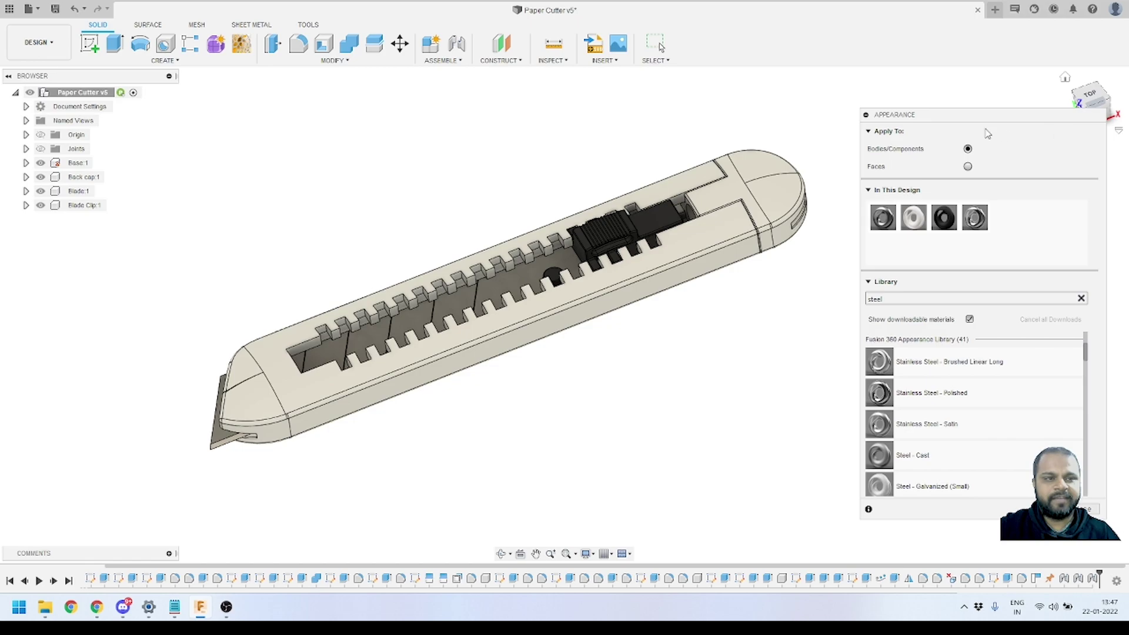
{"action": "left_click", "coordinate": [866, 115]}
{"action": "key", "text": "F6"}
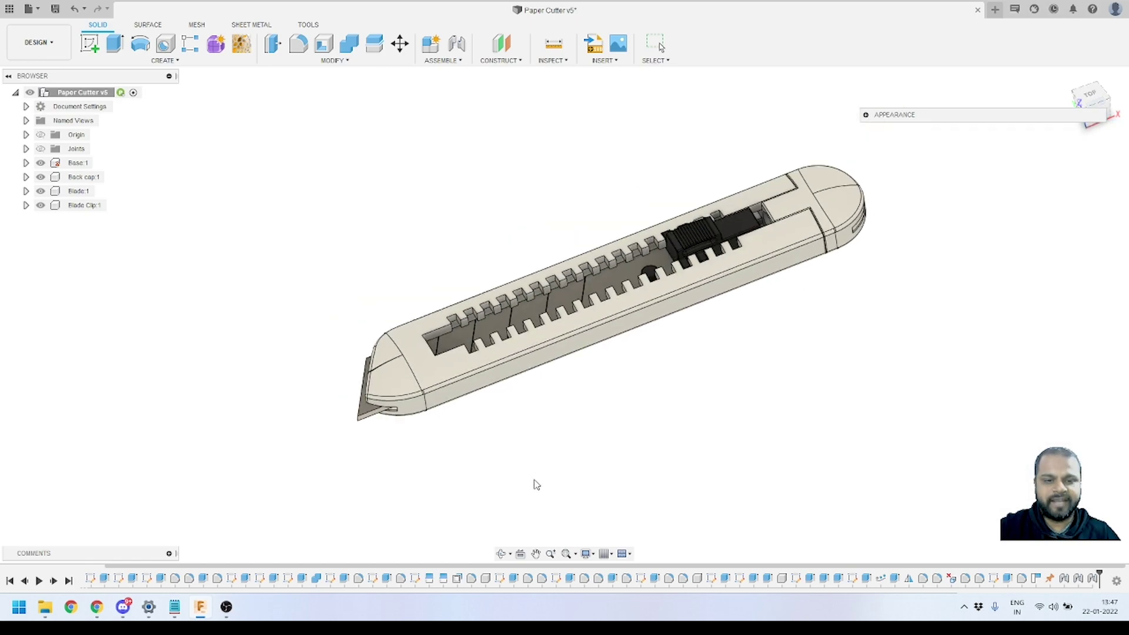
{"action": "scroll", "coordinate": [536, 485], "scroll_direction": "down", "scroll_amount": 2}
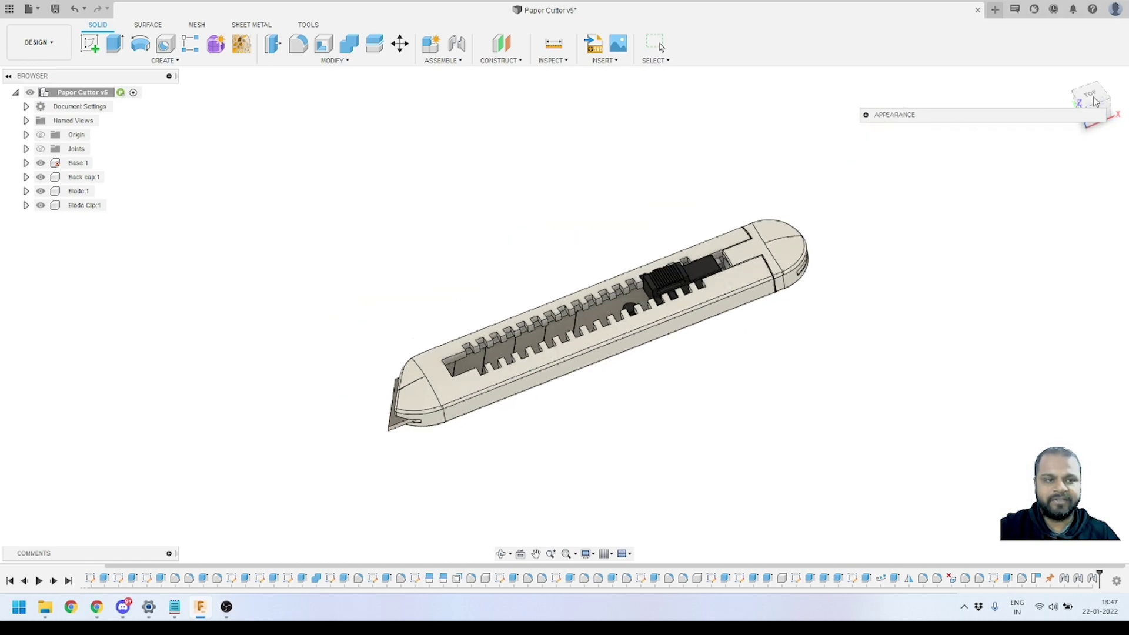
Step: Close the Appearance panel, orbit to a side view, and slide the slider forward to extend the blade
{"action": "left_click", "coordinate": [867, 115]}
{"action": "key", "text": "Escape"}
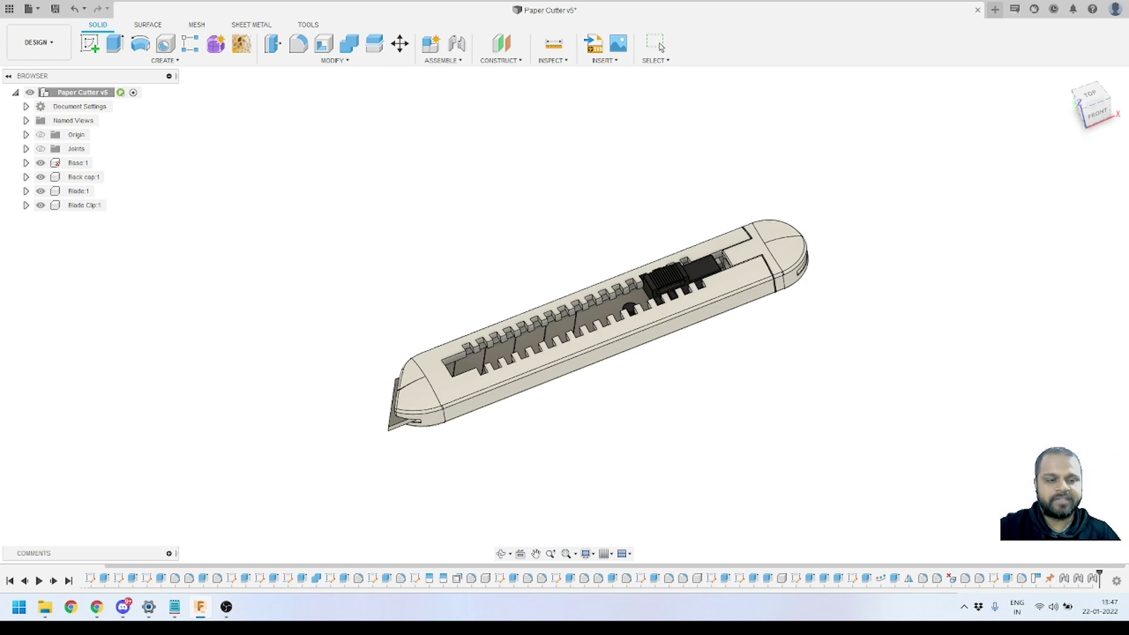
{"action": "key", "text": "F4"}
{"action": "left_click_drag", "start_coordinate": [532, 375], "coordinate": [661, 285]}
{"action": "key", "text": "Escape"}
{"action": "scroll", "coordinate": [660, 284], "scroll_direction": "up", "scroll_amount": 3}
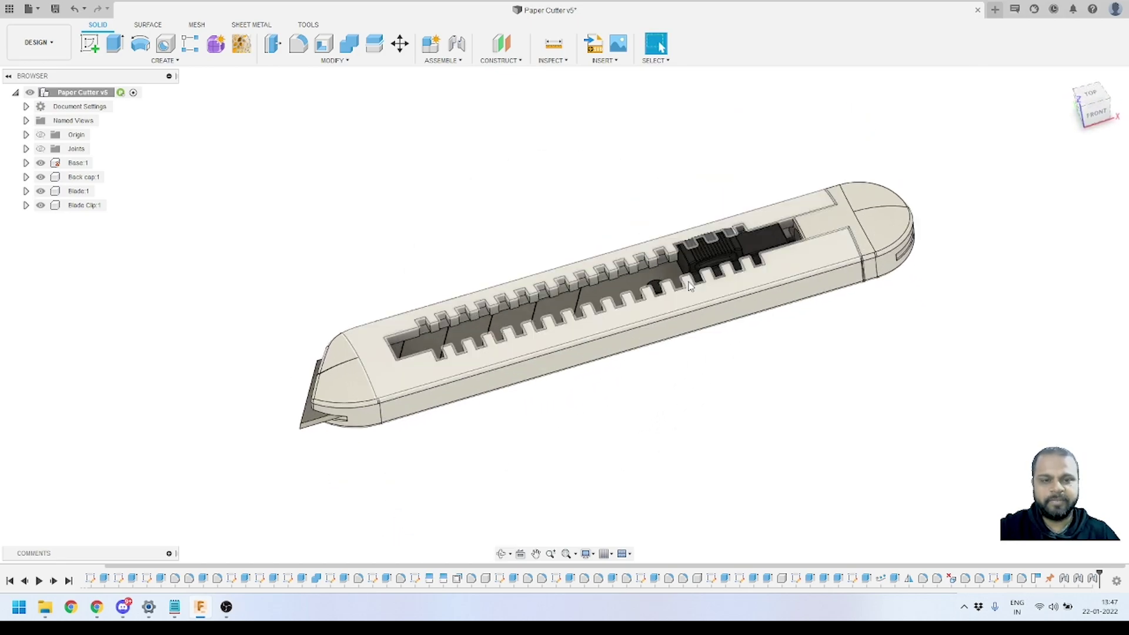
{"action": "left_click_drag", "start_coordinate": [701, 248], "coordinate": [647, 262]}
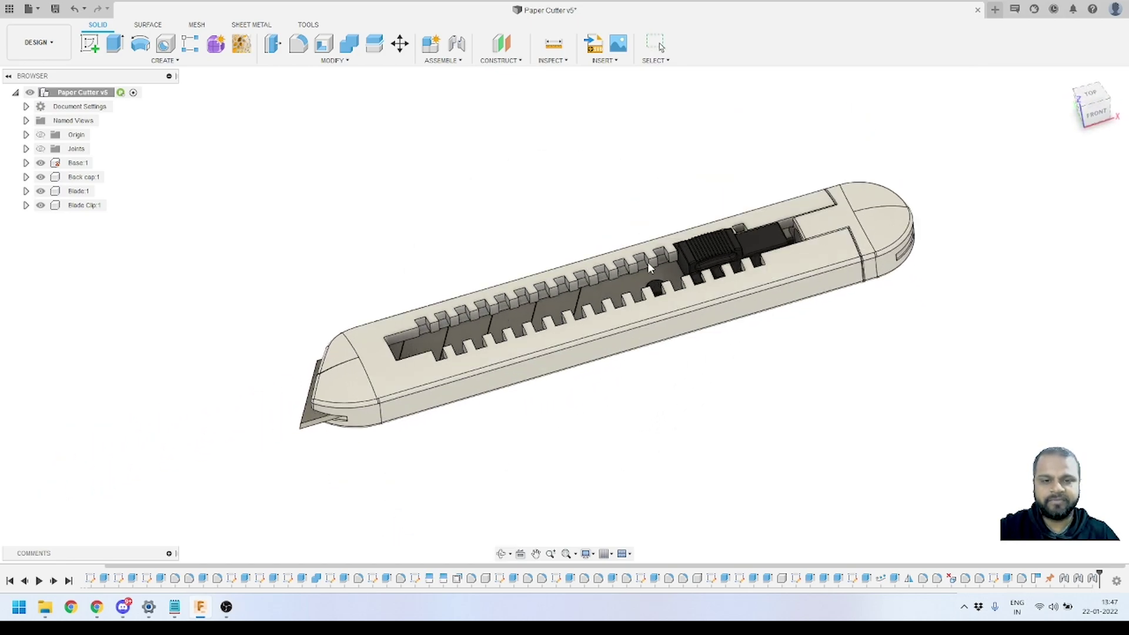
Step: Orbit toward the underside, view the bottom face head-on via the ViewCube, and open the Insert list
{"action": "left_click", "coordinate": [503, 554]}
{"action": "left_click_drag", "start_coordinate": [549, 434], "coordinate": [771, 373]}
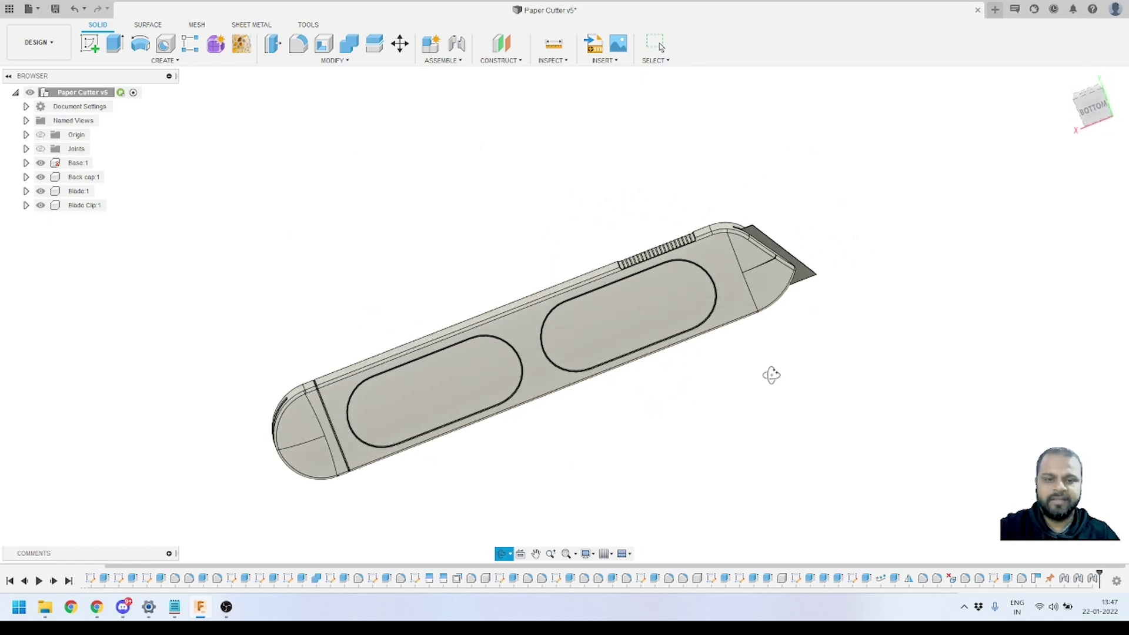
{"action": "key", "text": "Escape"}
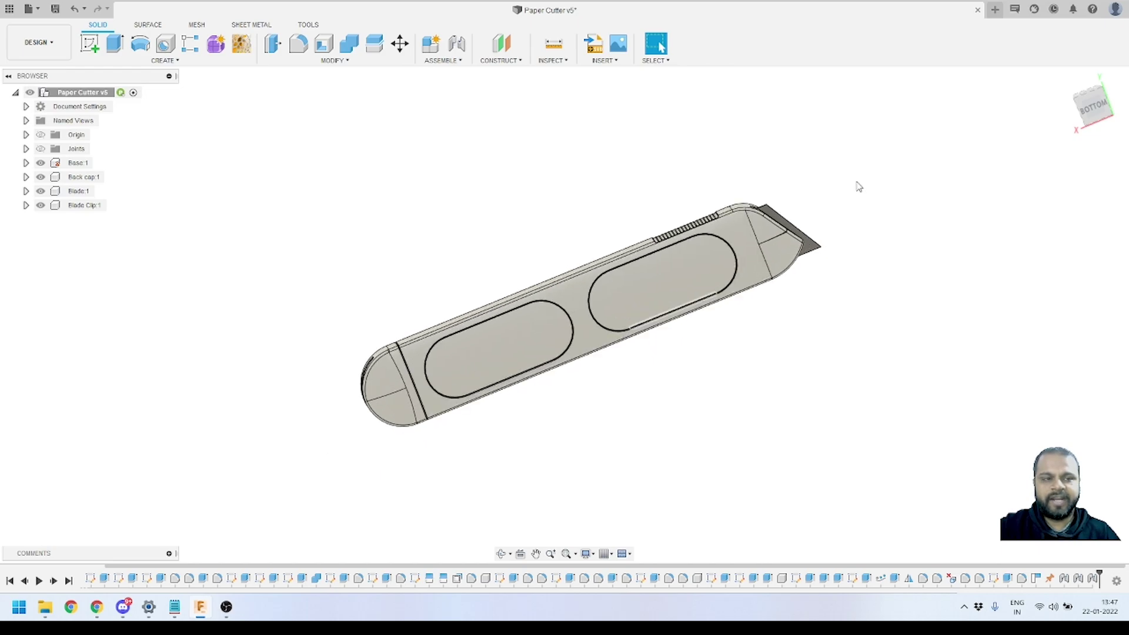
{"action": "left_click", "coordinate": [1093, 106]}
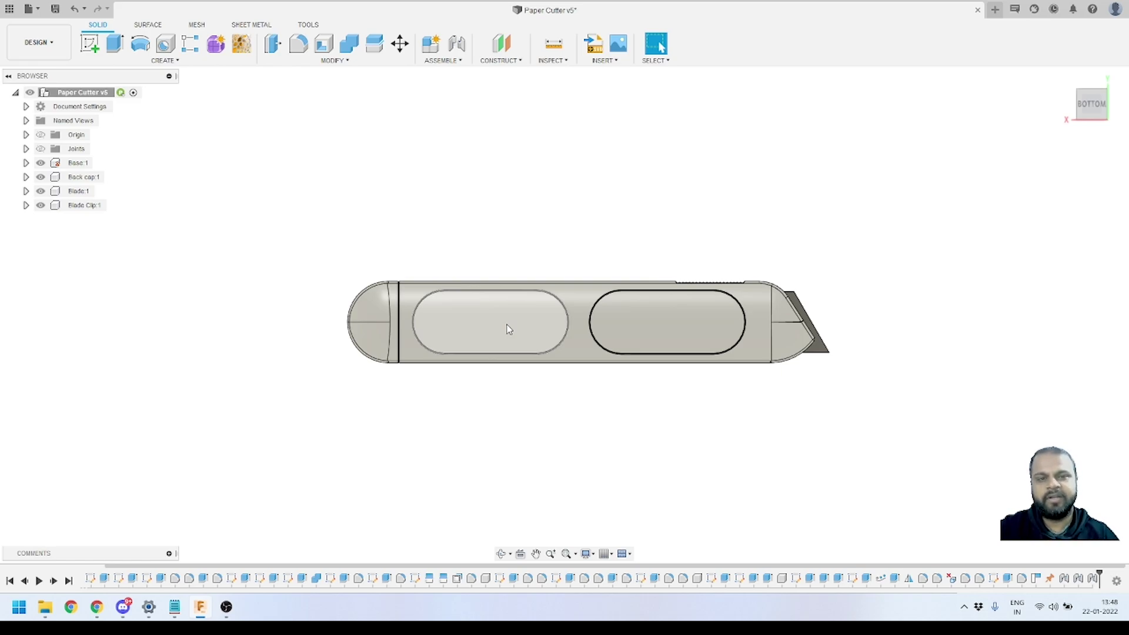
{"action": "left_click", "coordinate": [605, 60]}
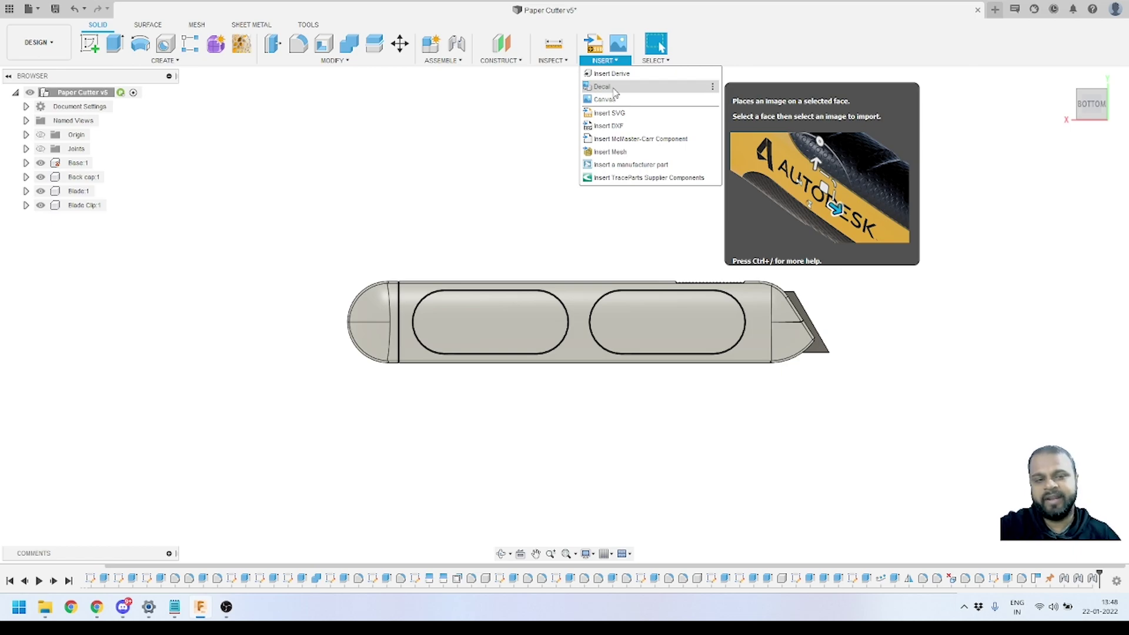
Step: Start a decal and load the Autodesk Fusion 360 logo image from Desktop > Youtube
{"action": "left_click", "coordinate": [612, 87]}
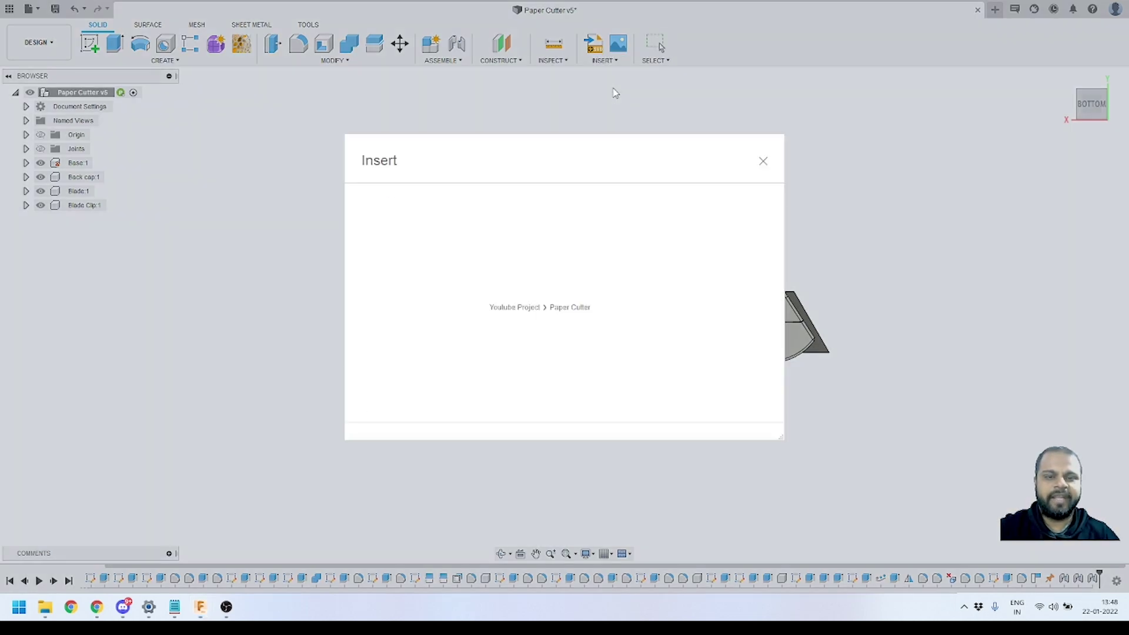
{"action": "left_click", "coordinate": [441, 407]}
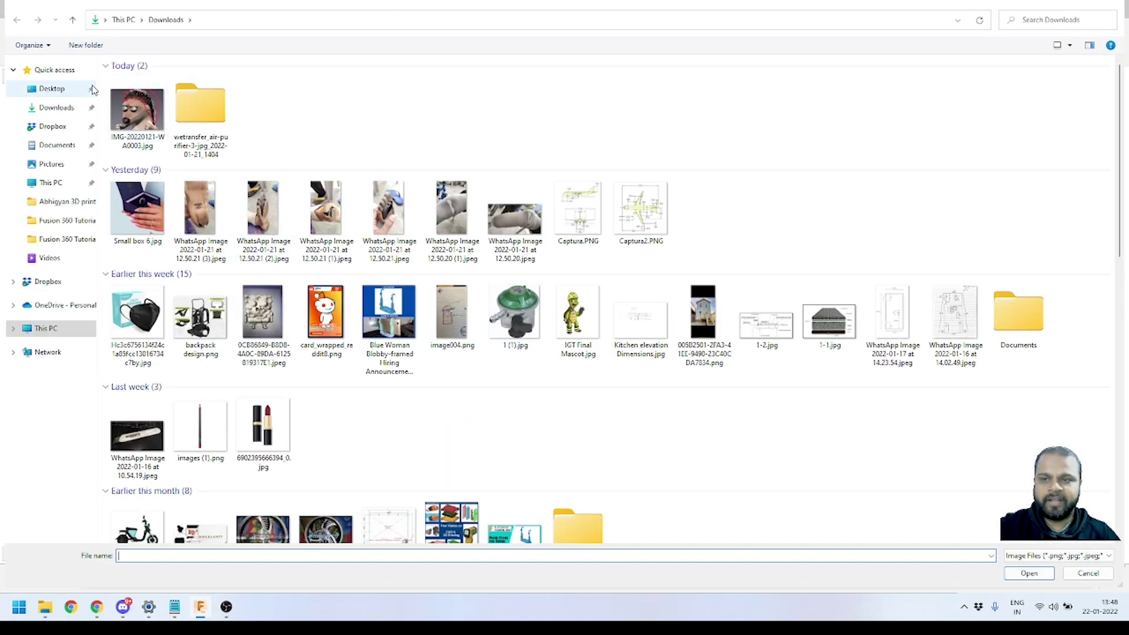
{"action": "left_click", "coordinate": [51, 89]}
{"action": "double_click", "coordinate": [691, 328]}
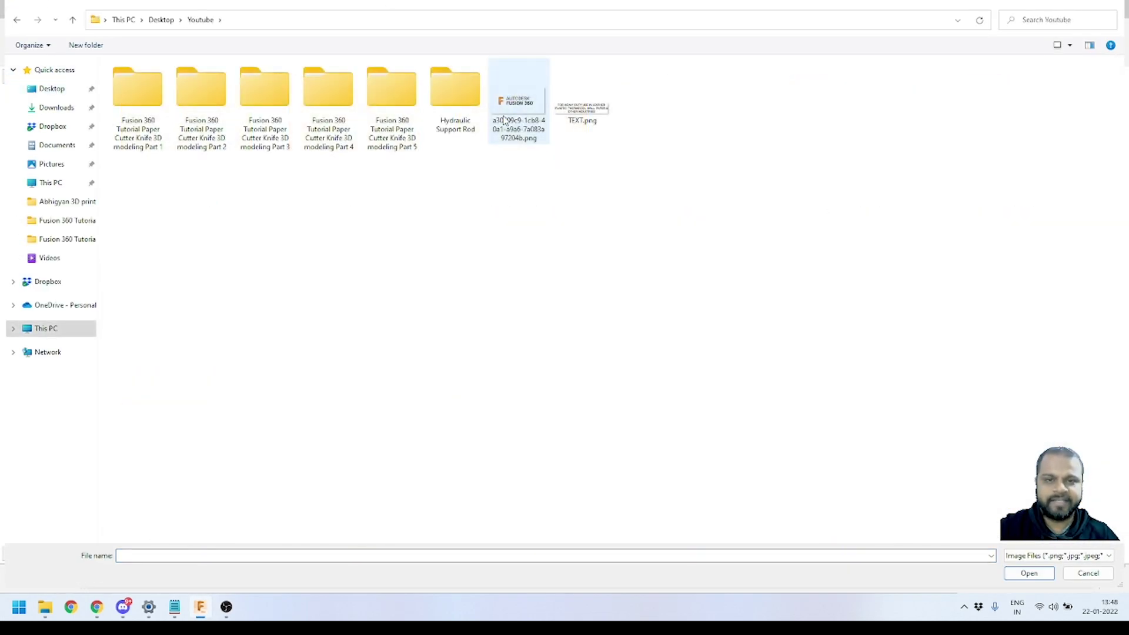
{"action": "left_click", "coordinate": [520, 109]}
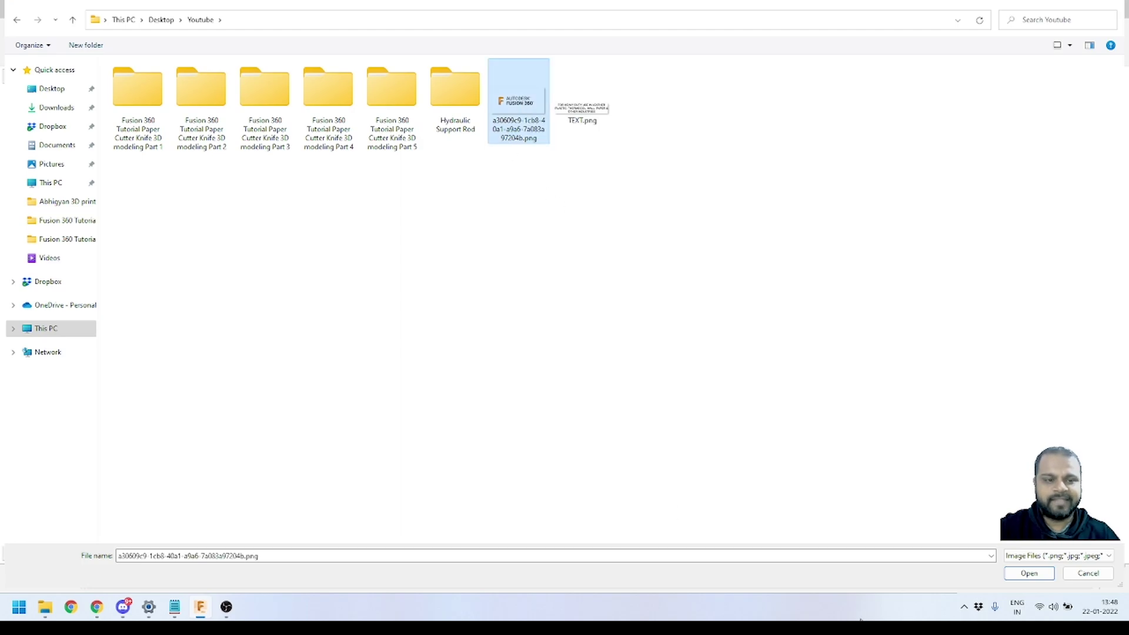
{"action": "left_click", "coordinate": [1009, 574]}
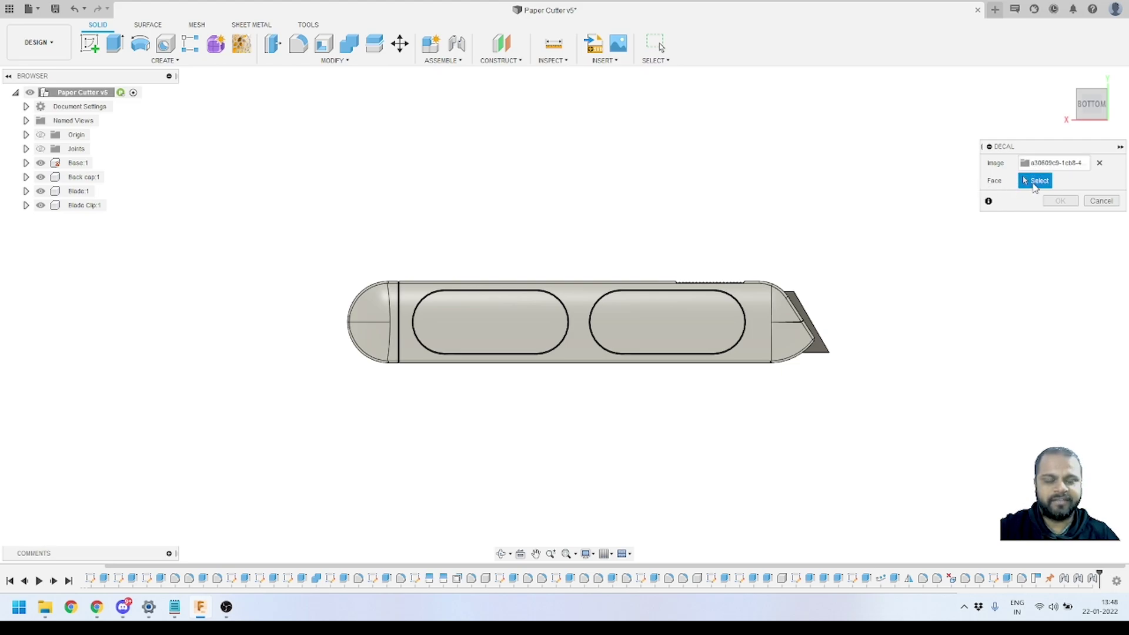
Step: Place the logo on the right oval face, rotate it upright, and enlarge it to fill the oval
{"action": "scroll", "coordinate": [613, 390], "scroll_direction": "up", "scroll_amount": 3}
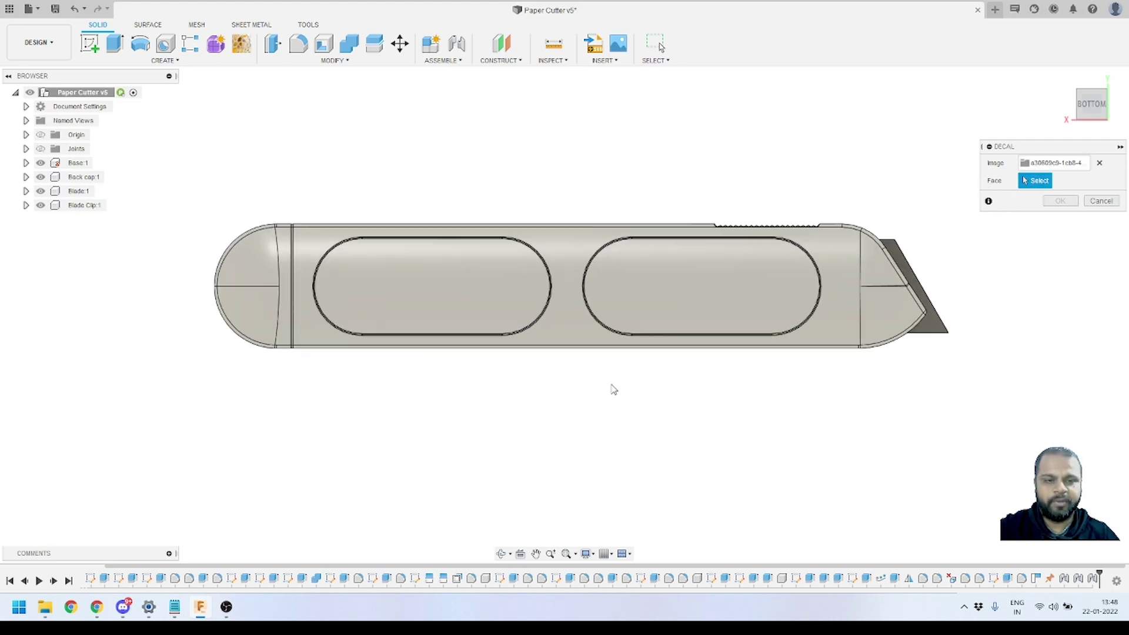
{"action": "left_click", "coordinate": [703, 284]}
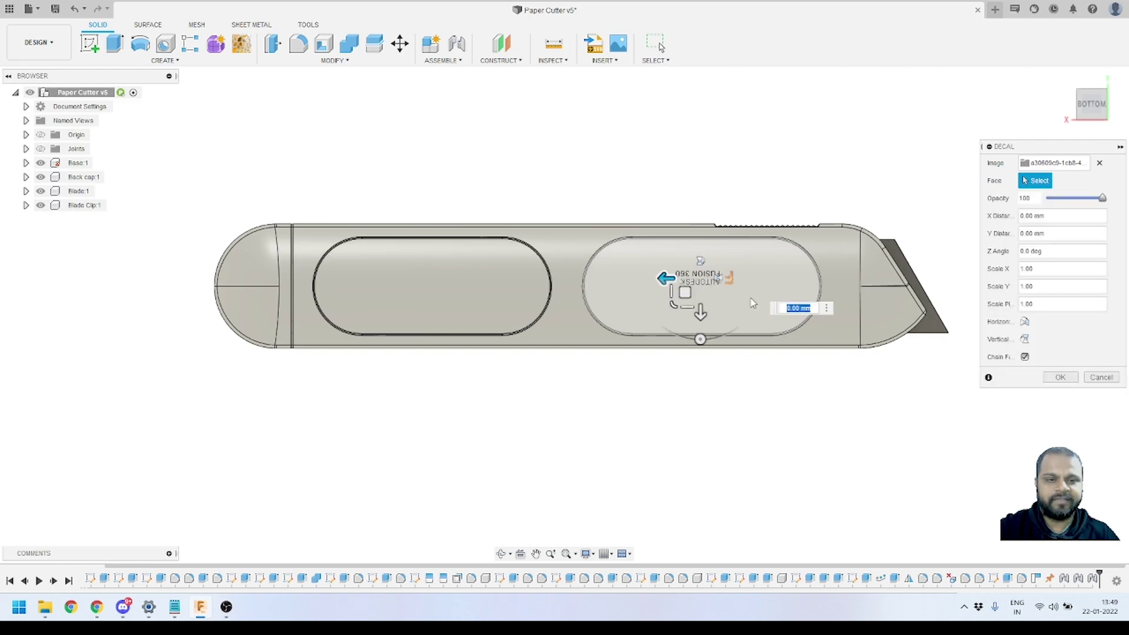
{"action": "scroll", "coordinate": [750, 299], "scroll_direction": "up", "scroll_amount": 2}
{"action": "scroll", "coordinate": [745, 295], "scroll_direction": "down", "scroll_amount": 3}
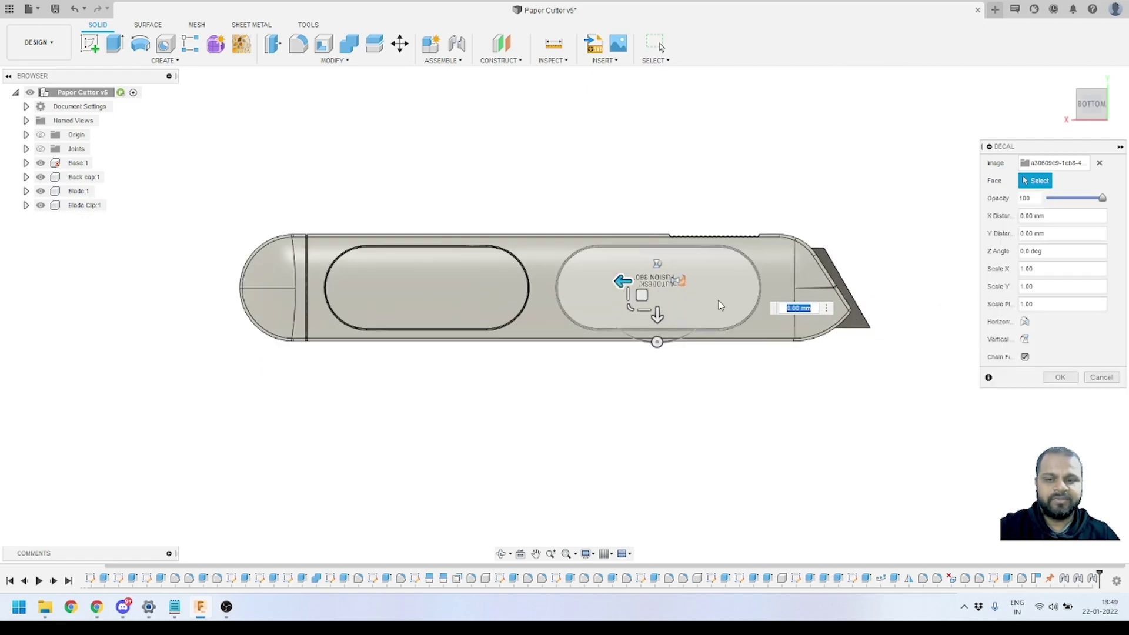
{"action": "scroll", "coordinate": [684, 301], "scroll_direction": "up", "scroll_amount": 2}
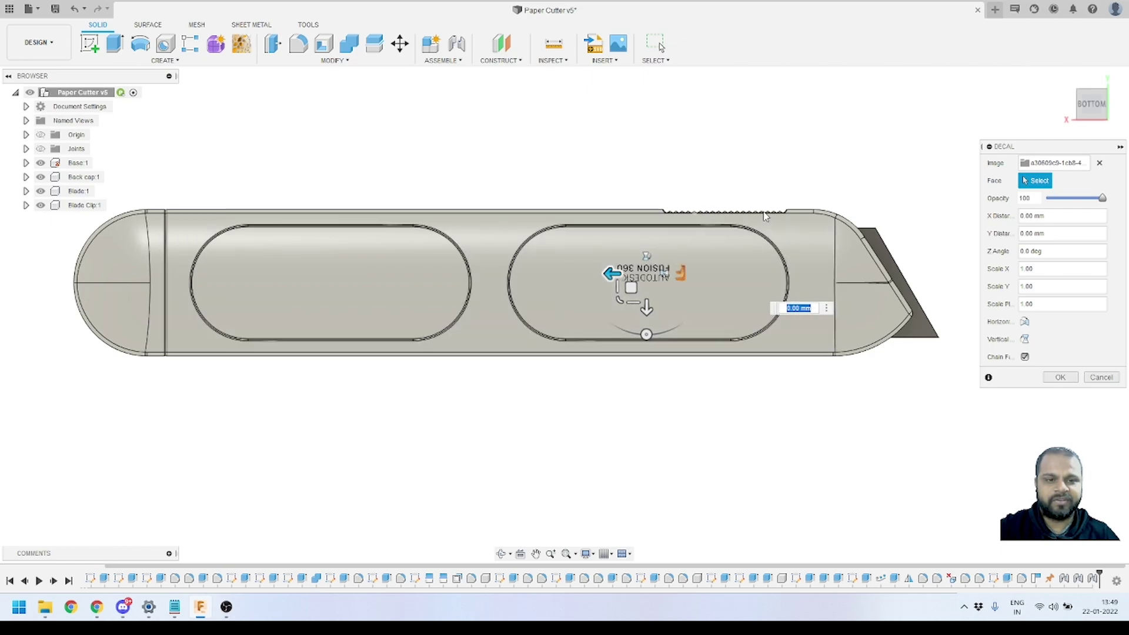
{"action": "left_click_drag", "start_coordinate": [647, 335], "coordinate": [645, 224]}
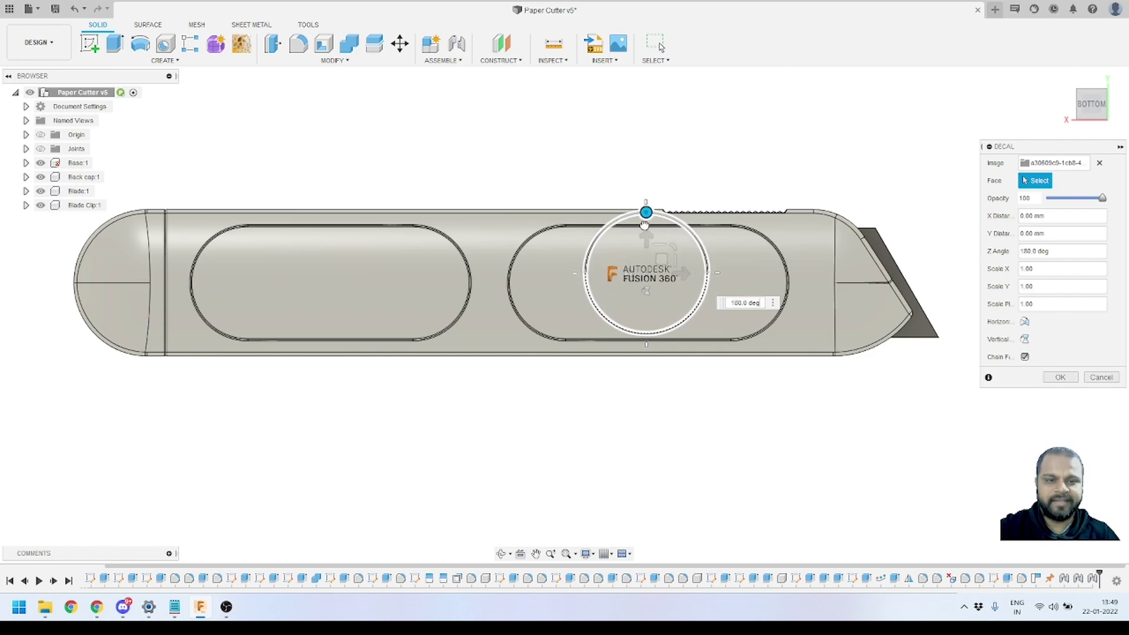
{"action": "scroll", "coordinate": [645, 224], "scroll_direction": "up", "scroll_amount": 4}
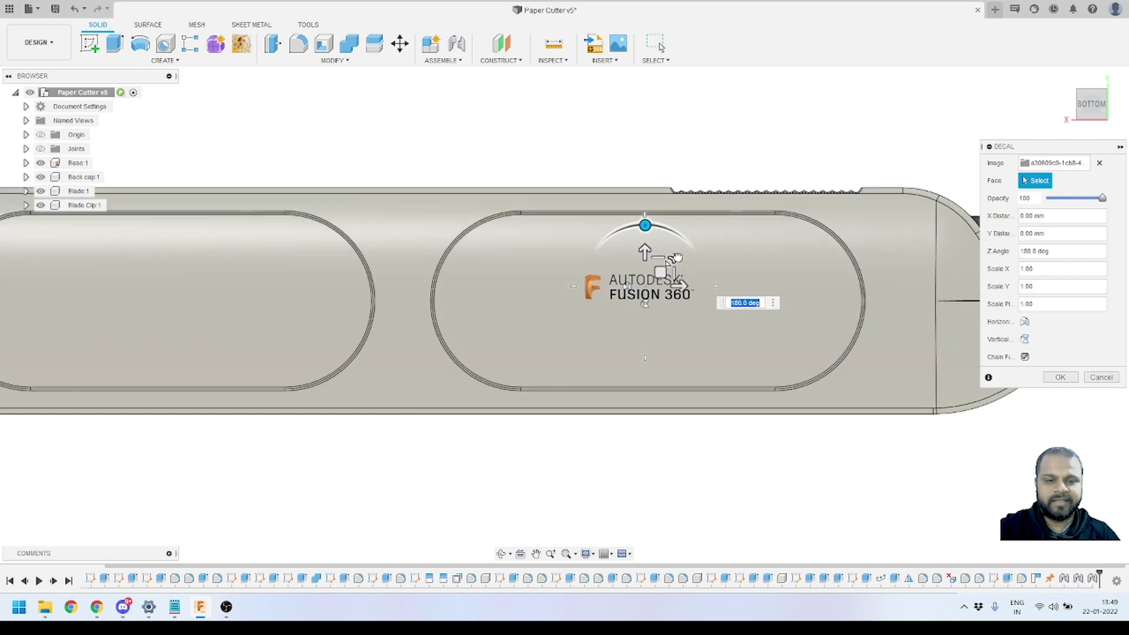
{"action": "left_click_drag", "start_coordinate": [675, 257], "coordinate": [692, 285]}
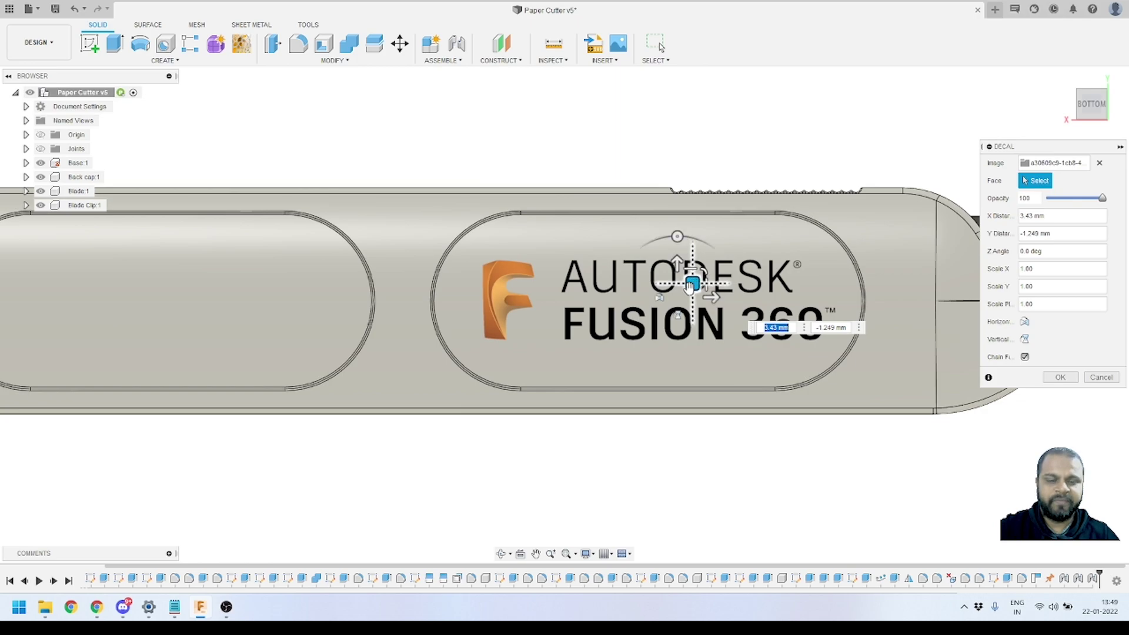
Step: Try vertical flip and horizontal mirror, revert both, and confirm the logo decal with OK
{"action": "left_click", "coordinate": [1025, 341]}
{"action": "left_click", "coordinate": [1025, 339]}
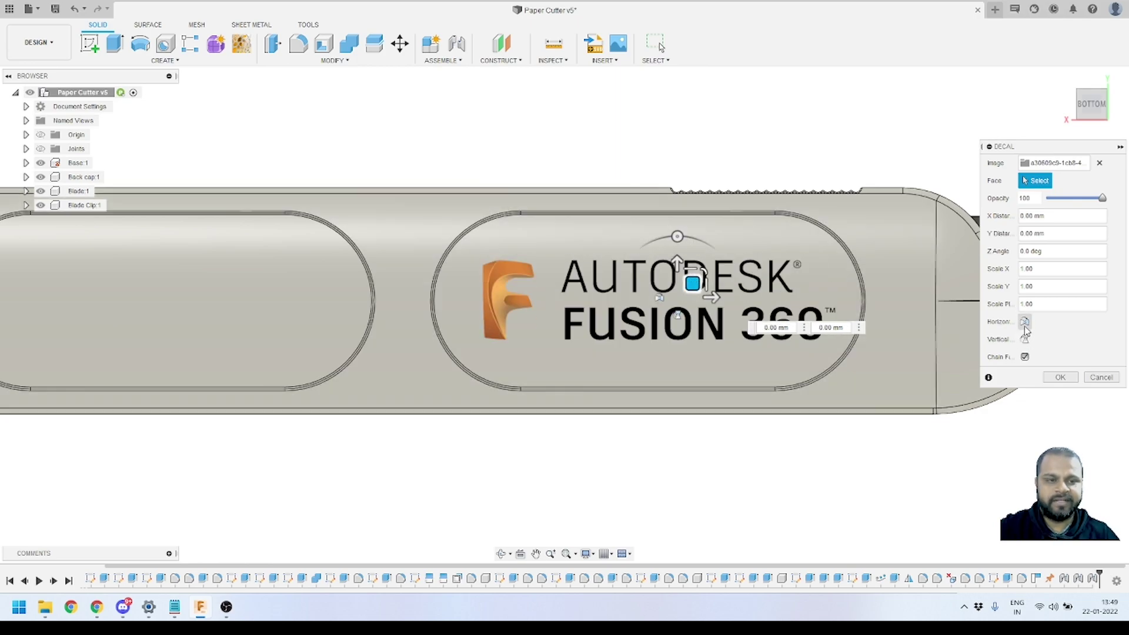
{"action": "left_click", "coordinate": [1025, 323]}
{"action": "left_click", "coordinate": [1025, 323]}
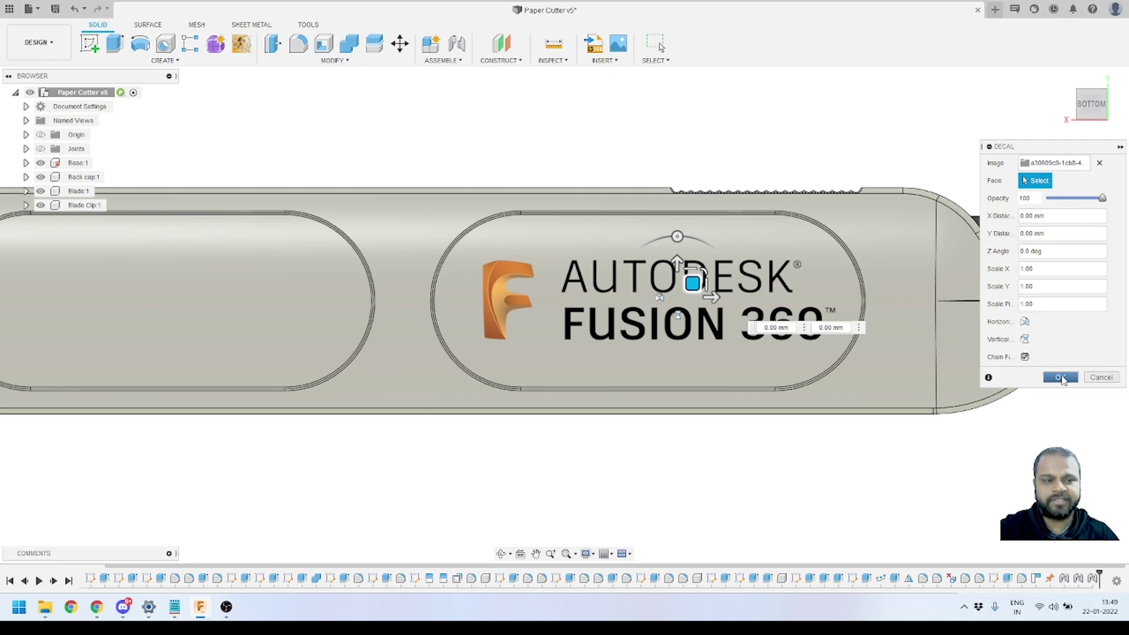
{"action": "left_click", "coordinate": [1060, 376]}
Step: Orbit the cutter to a tilted 3D view to inspect the logo decal
{"action": "scroll", "coordinate": [675, 221], "scroll_direction": "down", "scroll_amount": 5}
{"action": "middle_click_drag", "start_coordinate": [675, 221], "coordinate": [749, 147], "text": "shift"}
{"action": "scroll", "coordinate": [723, 170], "scroll_direction": "up", "scroll_amount": 3}
{"action": "middle_click_drag", "start_coordinate": [685, 190], "coordinate": [694, 306], "text": "shift"}
{"action": "scroll", "coordinate": [641, 353], "scroll_direction": "up", "scroll_amount": 3}
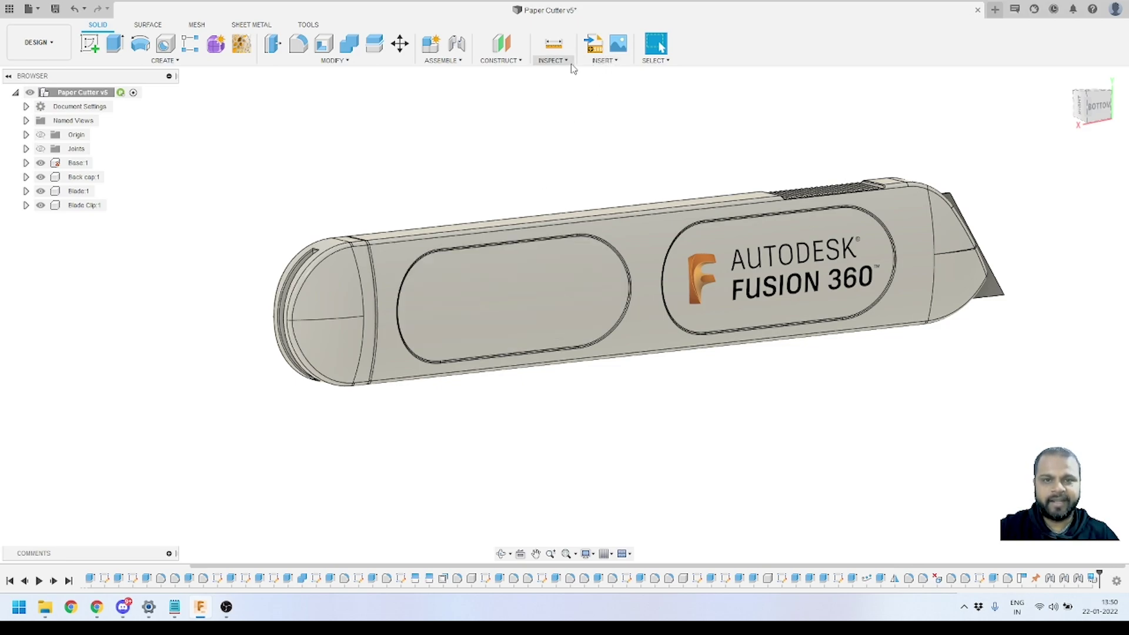
Step: Start a second decal and load TEXT.png from the computer
{"action": "left_click", "coordinate": [605, 61]}
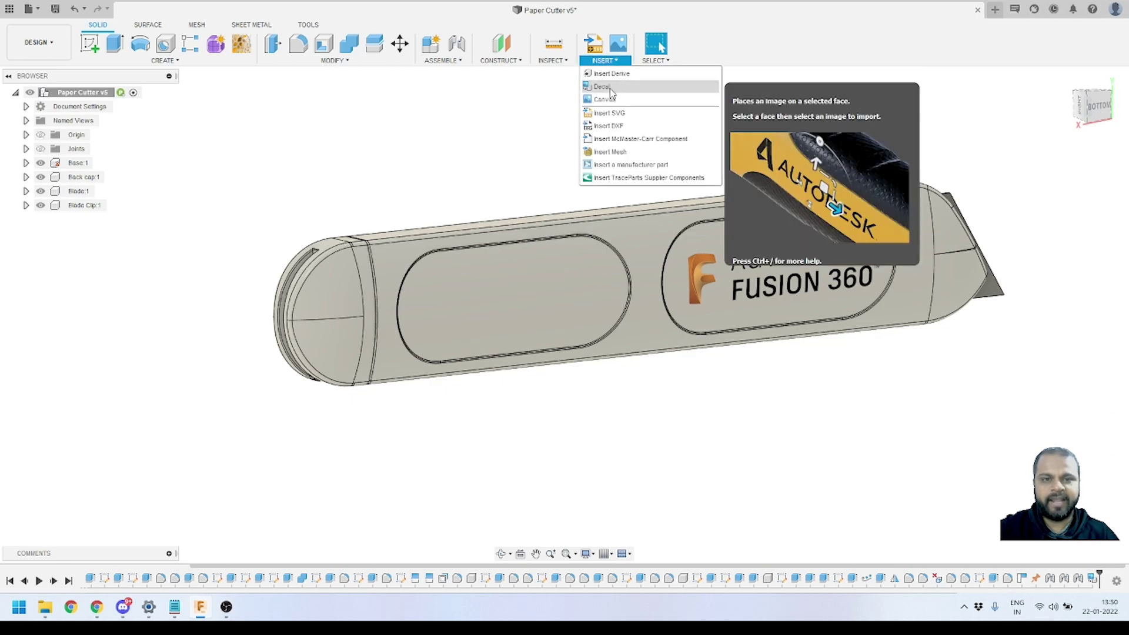
{"action": "left_click", "coordinate": [609, 88]}
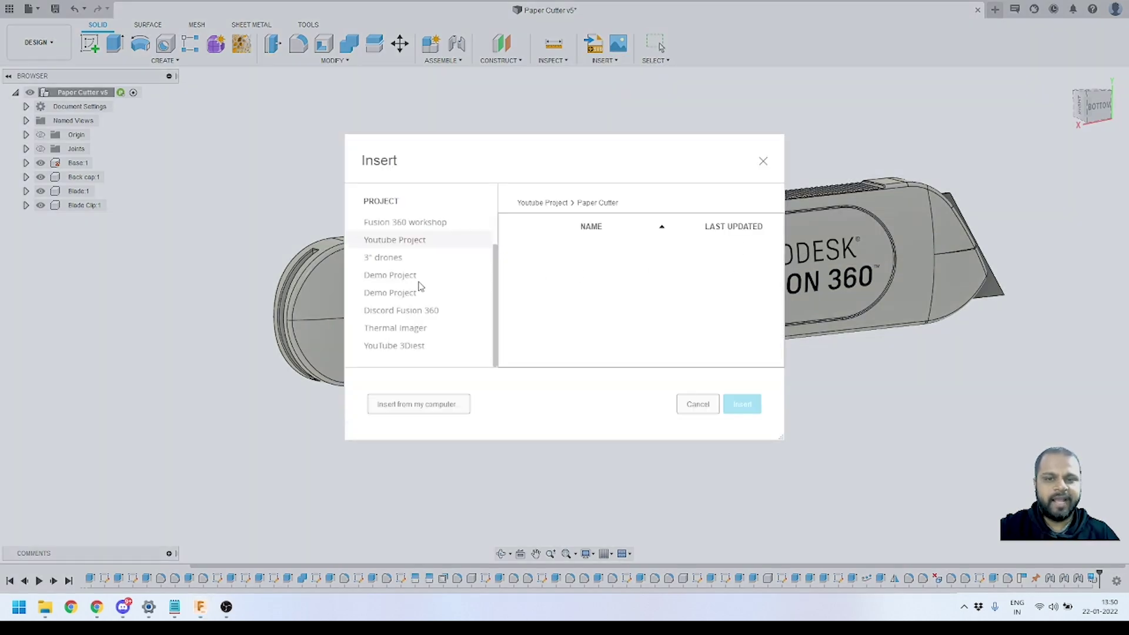
{"action": "left_click", "coordinate": [416, 405]}
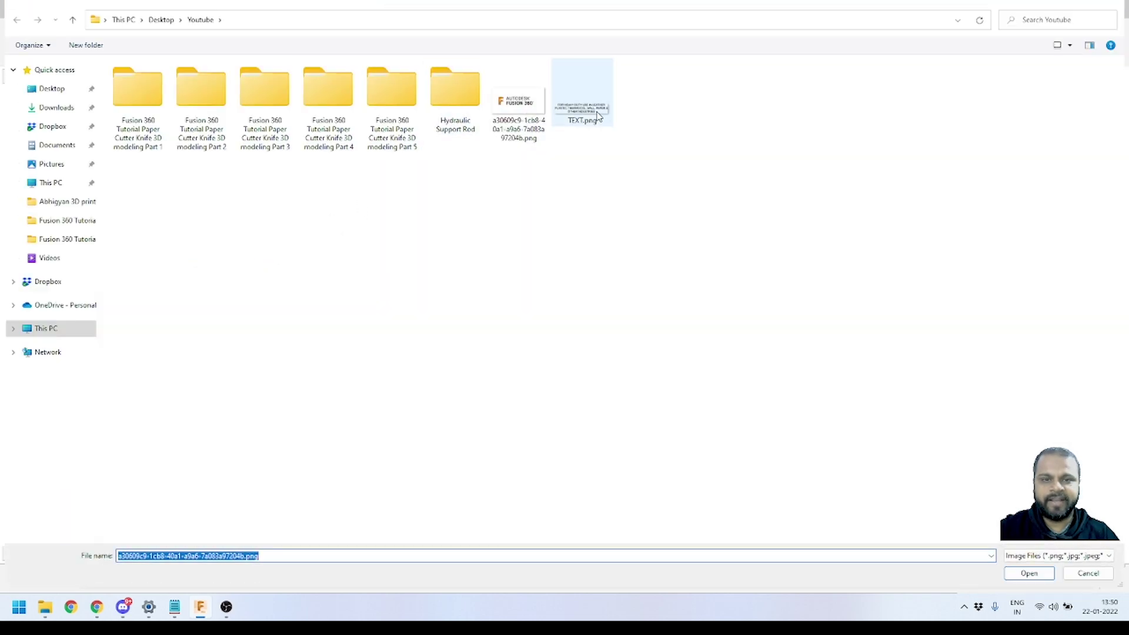
{"action": "left_click", "coordinate": [597, 116]}
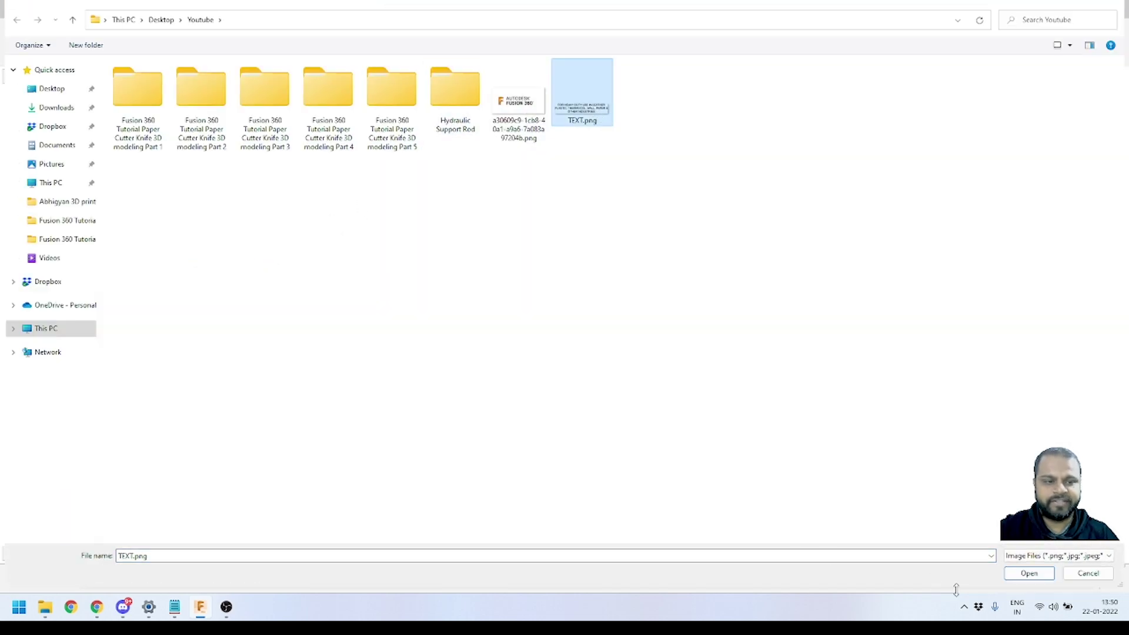
{"action": "left_click", "coordinate": [1029, 573]}
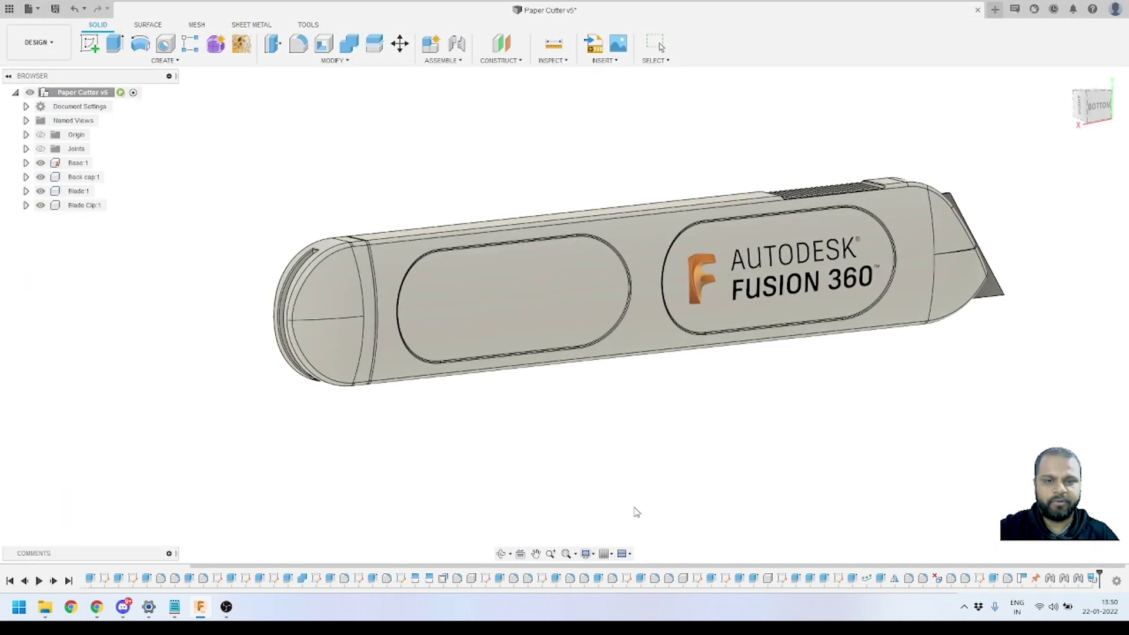
Step: Place the text decal on the left oval, rotate it upright, nudge it into place, and commit it
{"action": "left_click", "coordinate": [510, 302]}
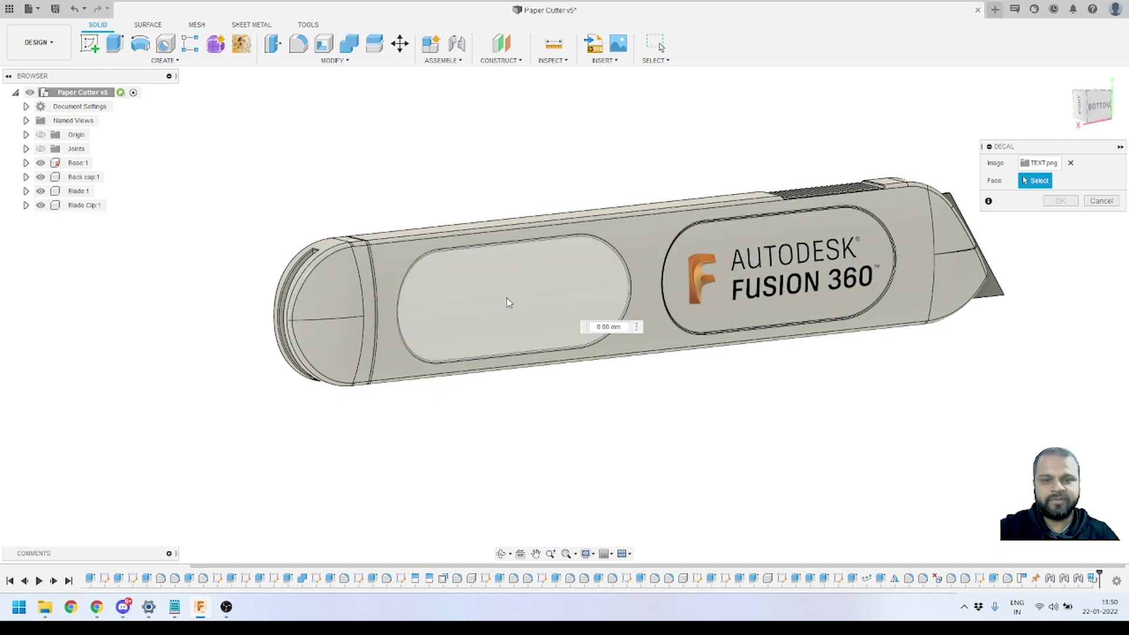
{"action": "scroll", "coordinate": [498, 301], "scroll_direction": "up", "scroll_amount": 3}
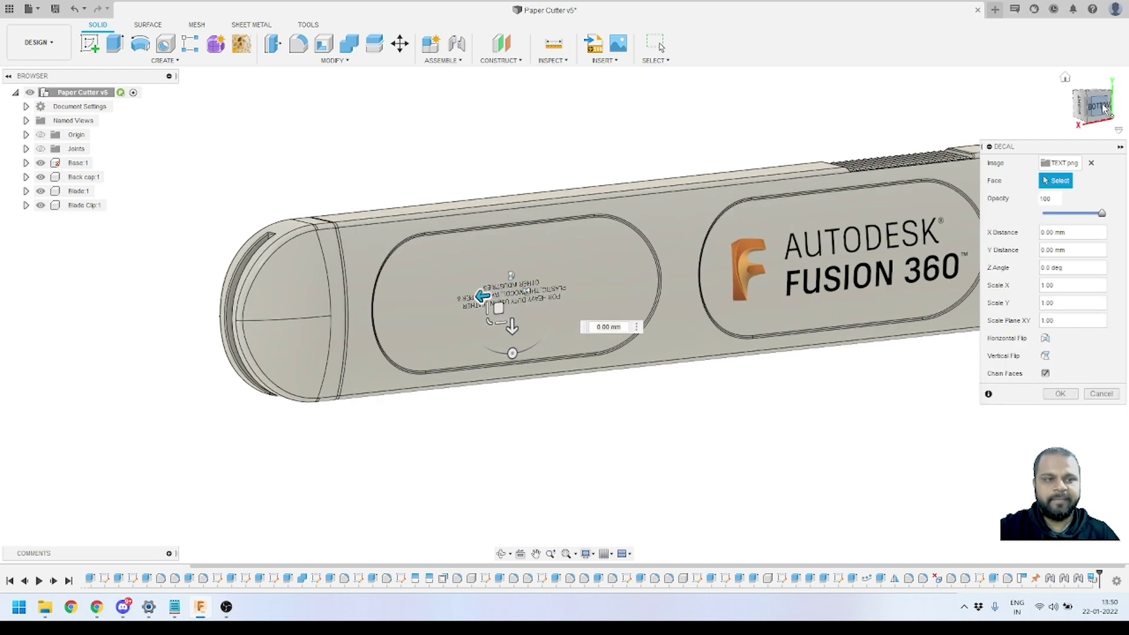
{"action": "left_click_drag", "start_coordinate": [461, 327], "coordinate": [542, 216]}
{"action": "scroll", "coordinate": [481, 247], "scroll_direction": "up", "scroll_amount": 1}
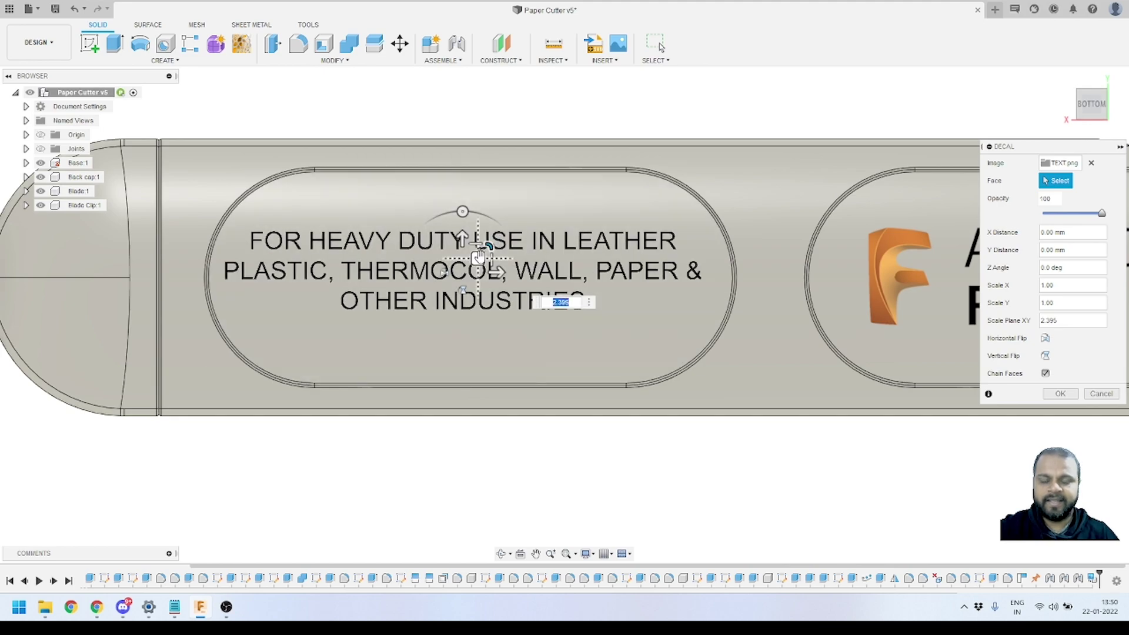
{"action": "left_click_drag", "start_coordinate": [479, 258], "coordinate": [486, 266]}
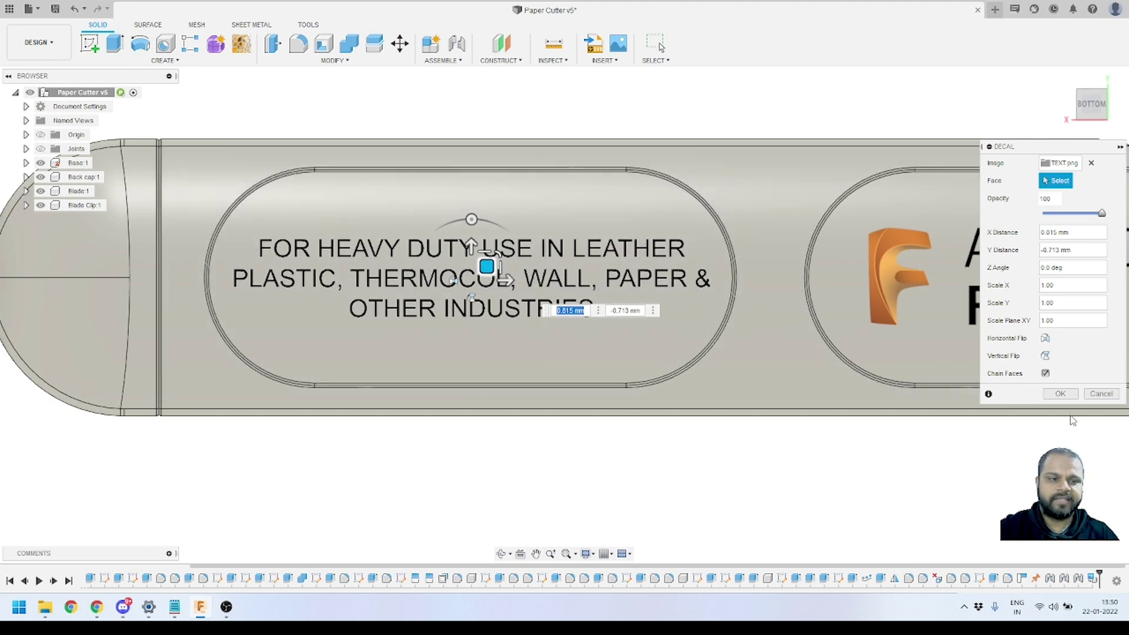
{"action": "key", "text": "Return"}
{"action": "scroll", "coordinate": [586, 304], "scroll_direction": "down", "scroll_amount": 5}
{"action": "middle_click_drag", "start_coordinate": [586, 304], "coordinate": [605, 425], "text": "shift"}
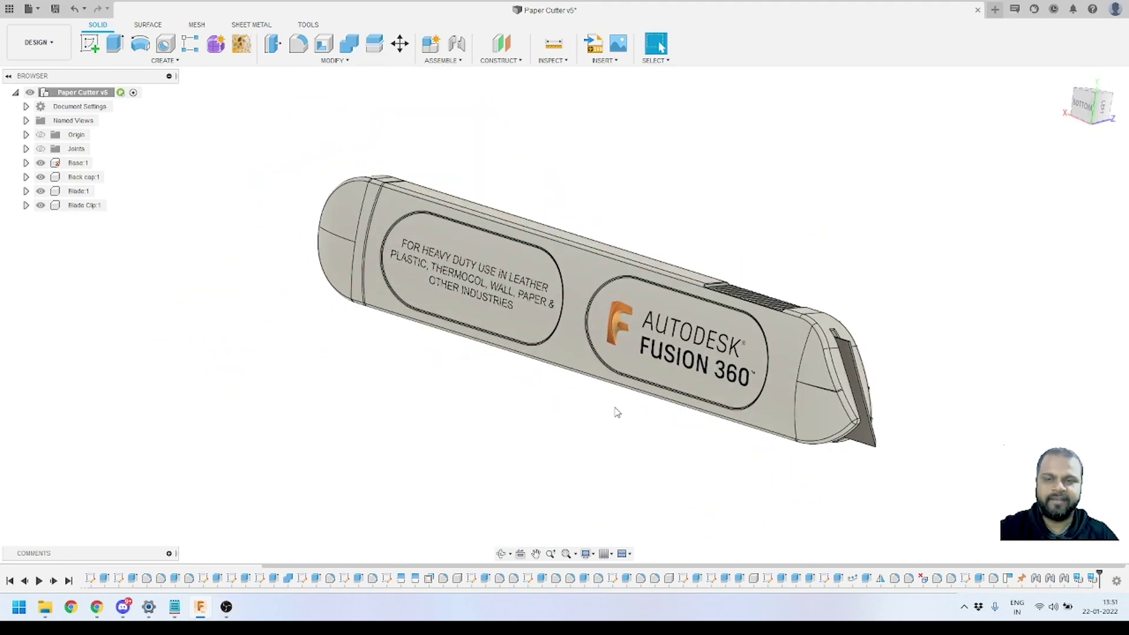
{"action": "scroll", "coordinate": [623, 400], "scroll_direction": "down", "scroll_amount": 2}
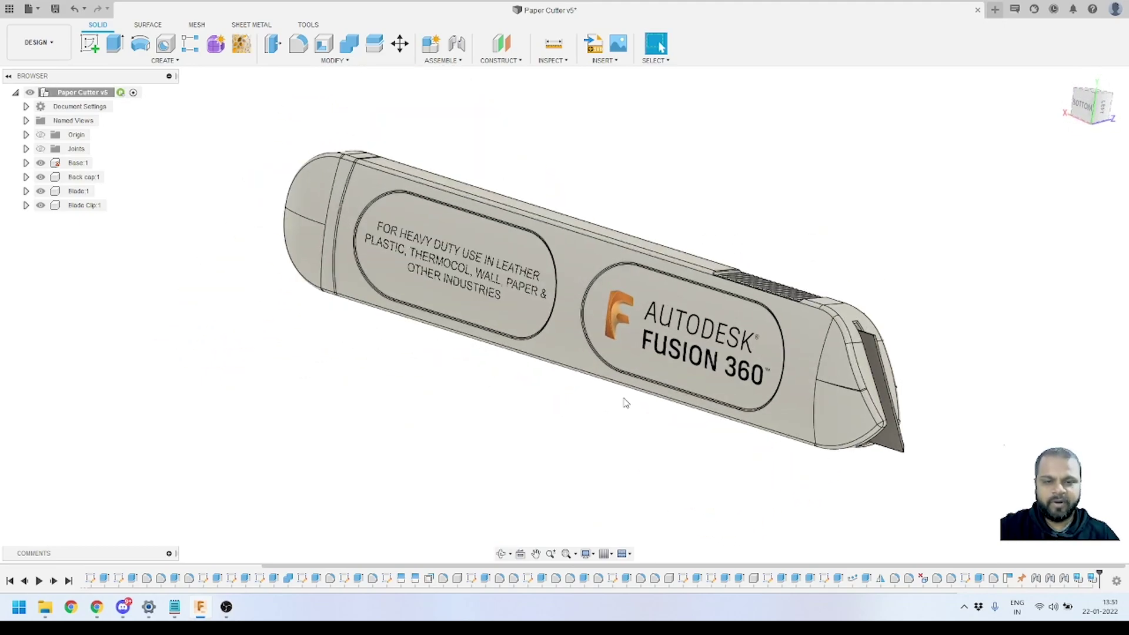
{"action": "mouse_move", "coordinate": [627, 411]}
{"action": "middle_mouse_down", "text": "shift"}
{"action": "mouse_move", "coordinate": [600, 408]}
{"action": "mouse_move", "coordinate": [625, 368]}
{"action": "mouse_move", "coordinate": [605, 396]}
{"action": "mouse_move", "coordinate": [628, 421]}
{"action": "middle_mouse_up", "text": "shift"}
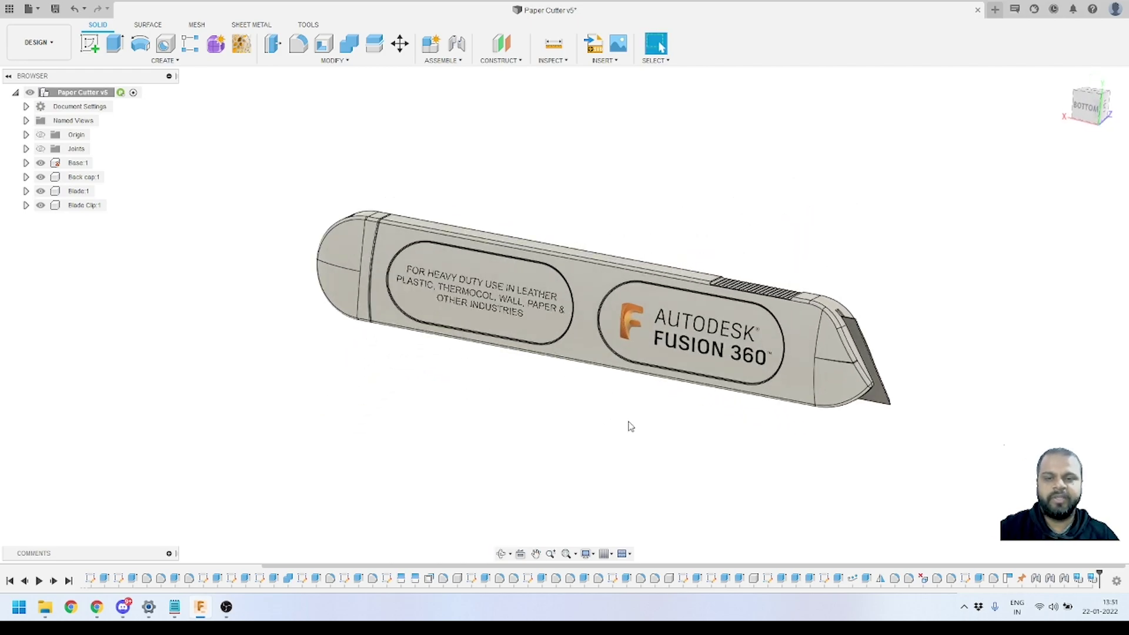